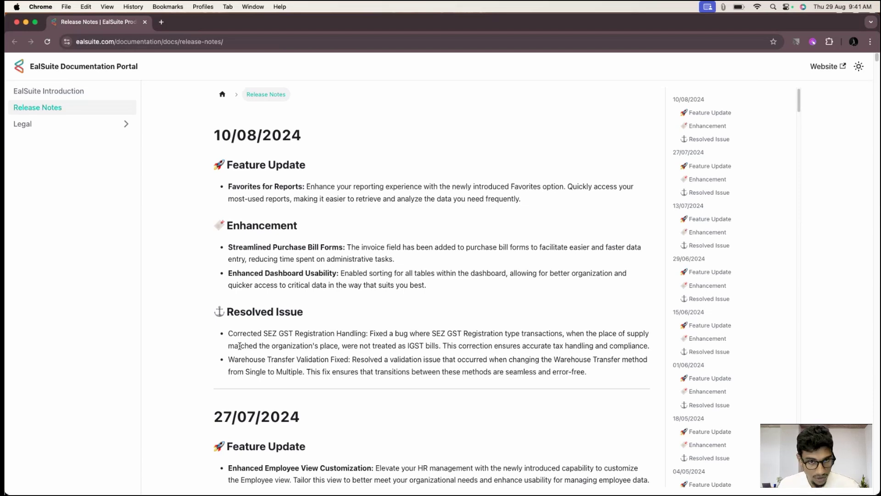
Close the 10/08/2024 release notes window to reveal the presentation slide.
left_click(16, 24)
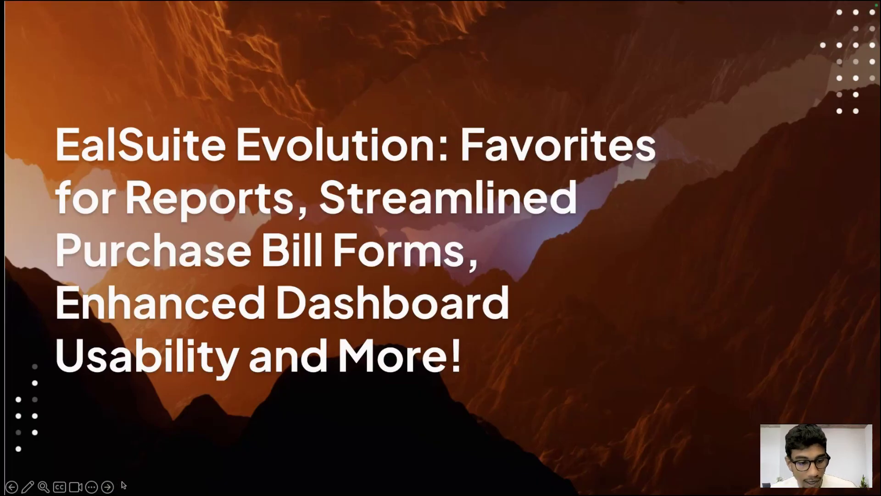
Advance to 'New Feature: Favorites for Reports', exit the slideshow and return to the EalSuite Dashboard.
left_click(333, 339)
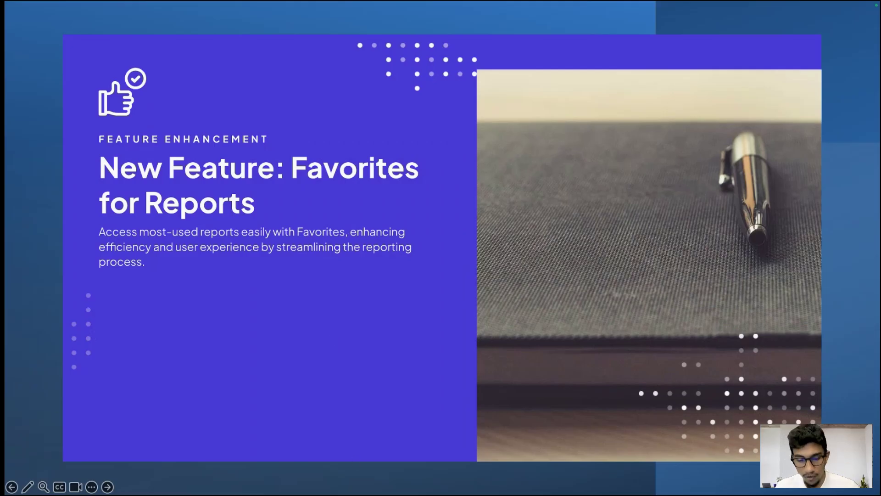
key("Escape")
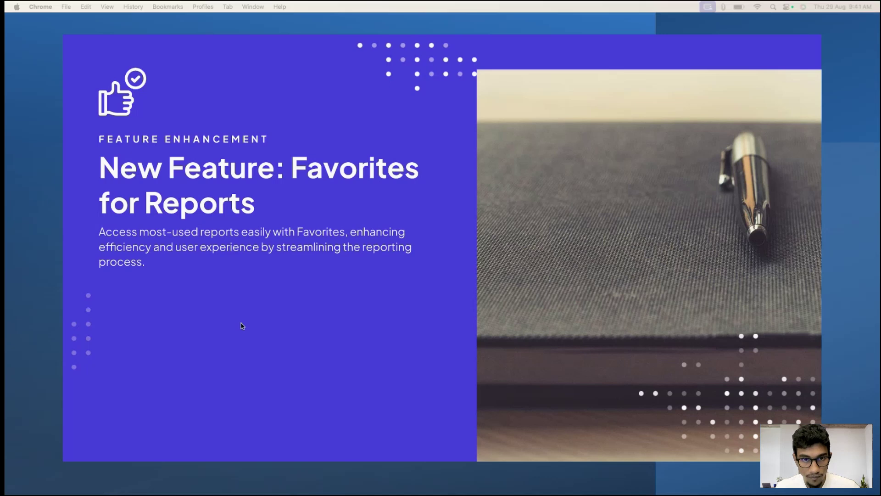
key("super+Tab")
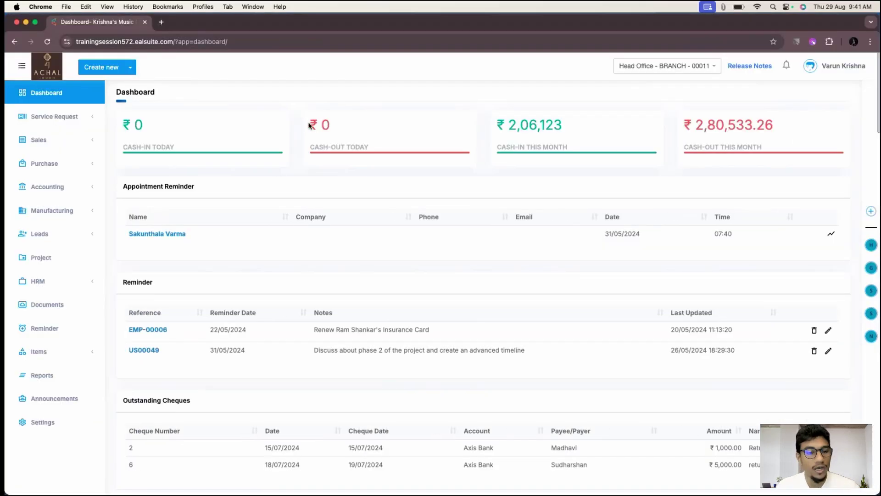
Open Reports and unstar Trial Balance, Daily Sales Report and Daily Purchase Report.
left_click(42, 375)
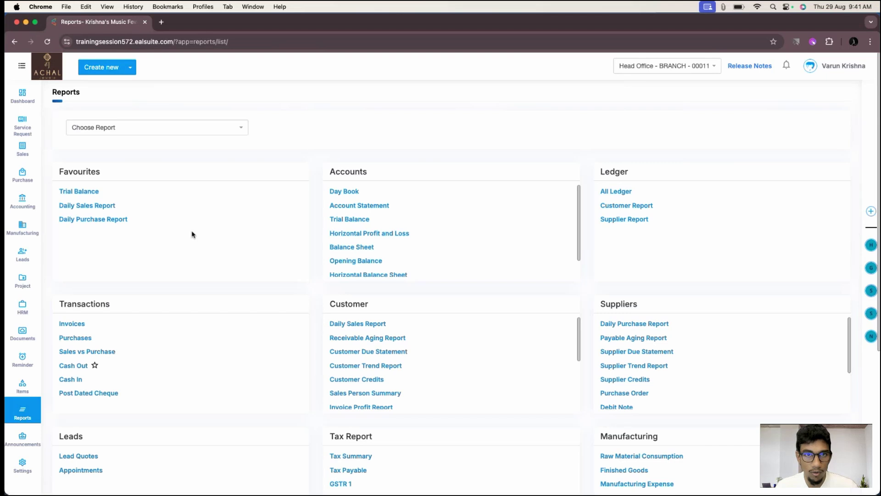
left_click(105, 192)
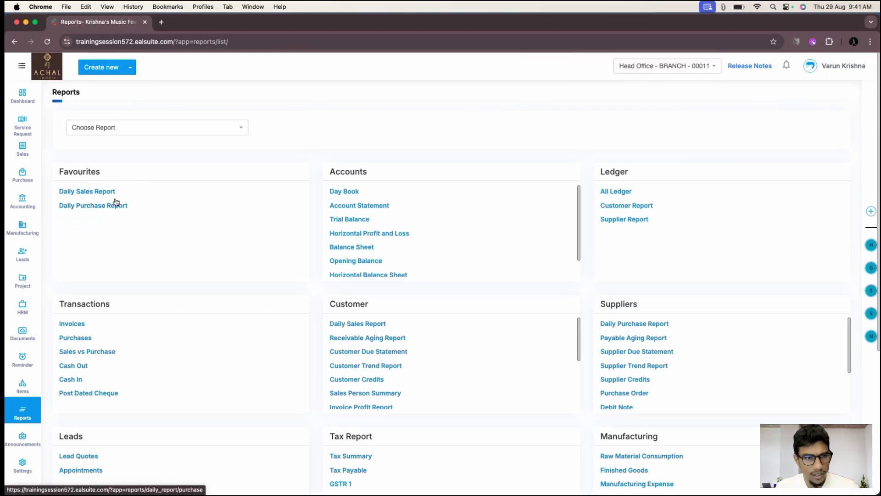
left_click(120, 193)
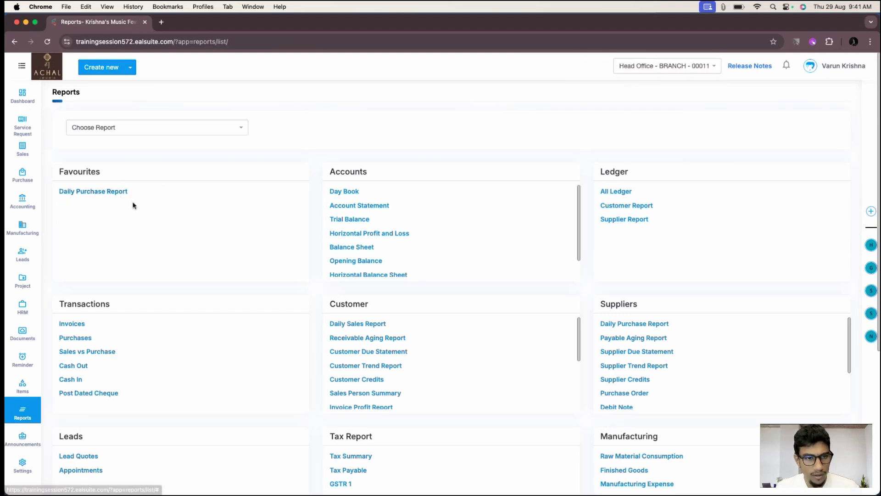
left_click(134, 193)
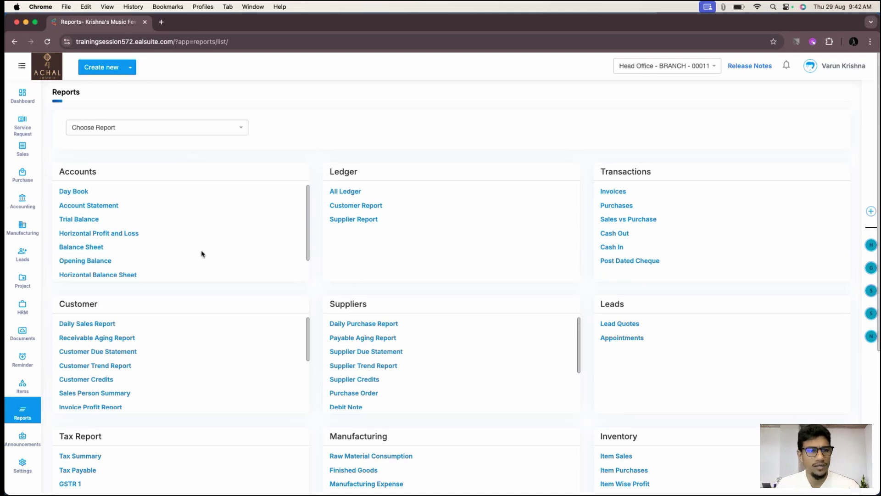
Star Day Book, Stock Summary, Stock Movement, Stock In and Item Wise Profit as favourite reports.
left_click(94, 193)
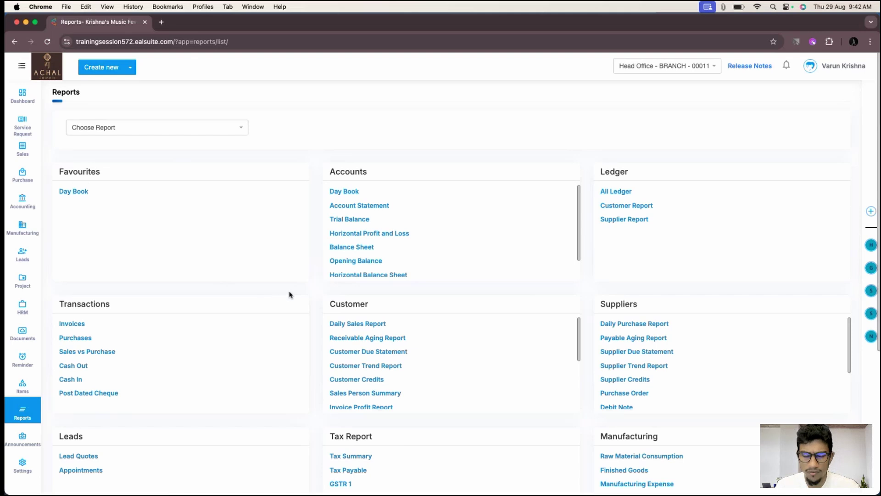
scroll(595, 369, "down", 10)
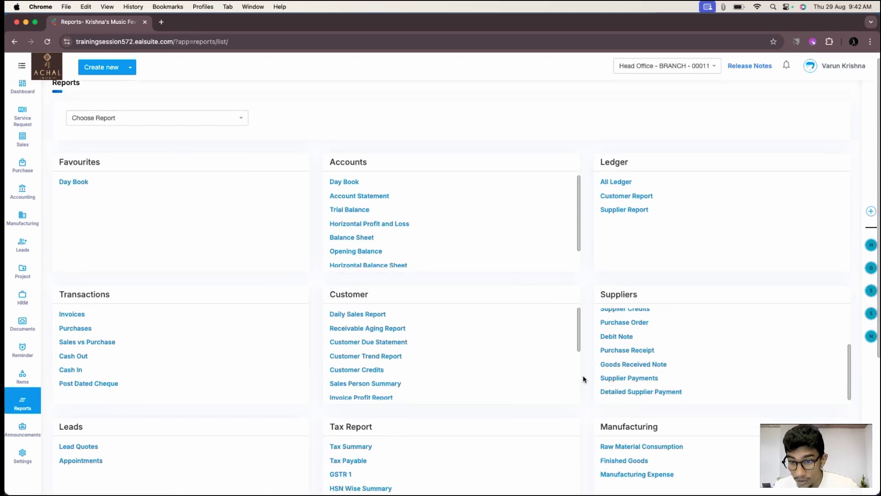
scroll(82, 404, "down", 3)
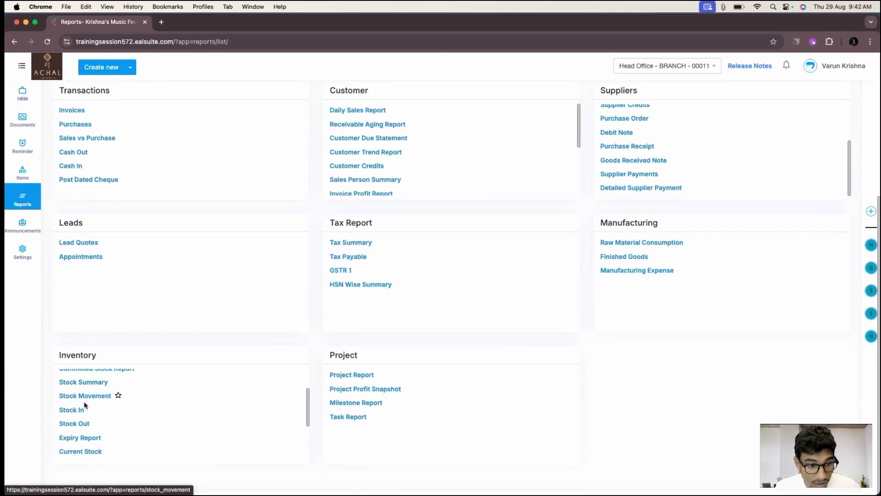
left_click(113, 379)
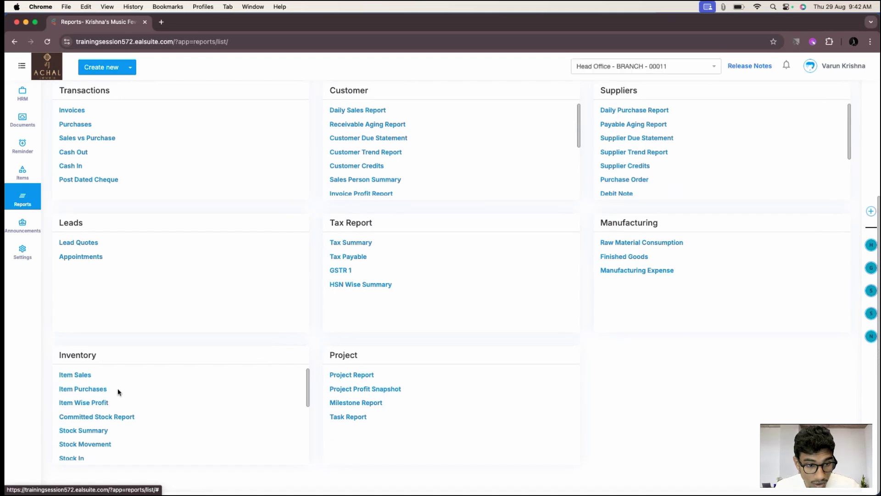
scroll(118, 417, "down", 2)
left_click(118, 413)
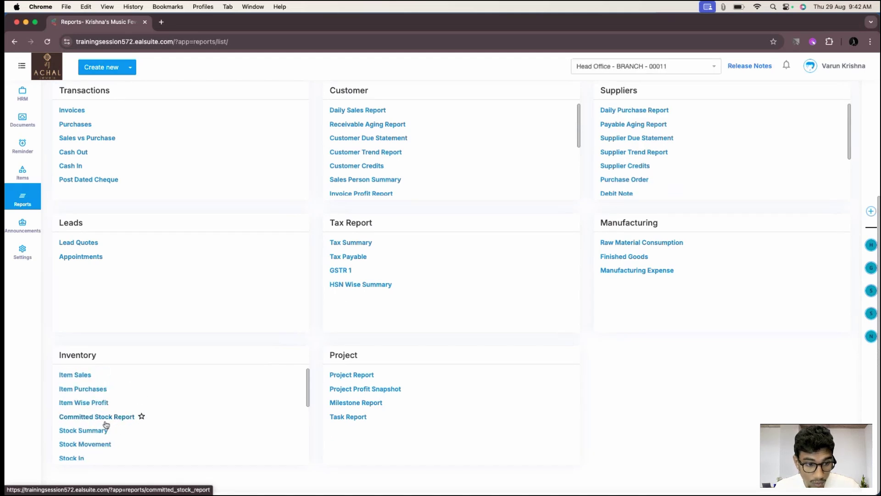
scroll(101, 427, "down", 5)
scroll(92, 395, "up", 2)
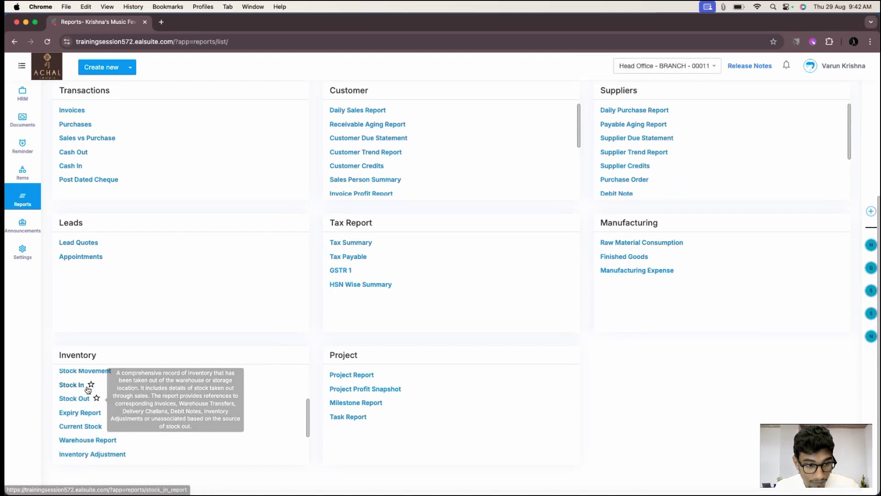
left_click(91, 389)
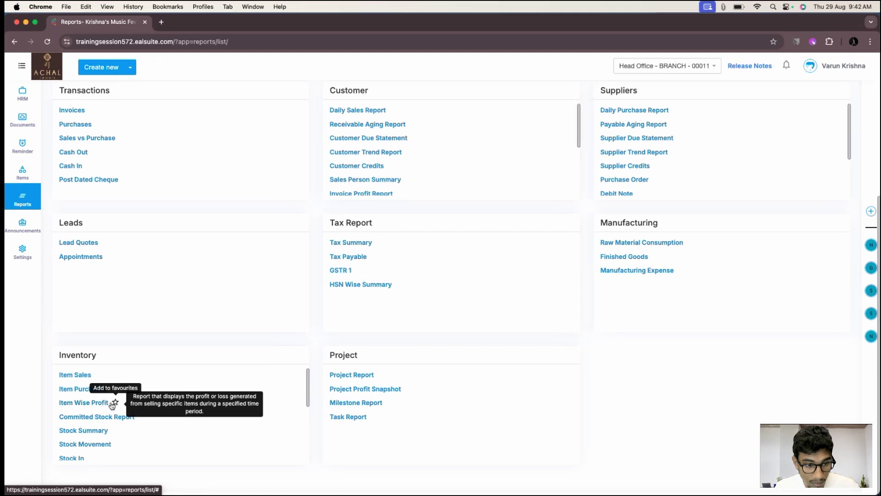
left_click(115, 402)
scroll(276, 270, "up", 5)
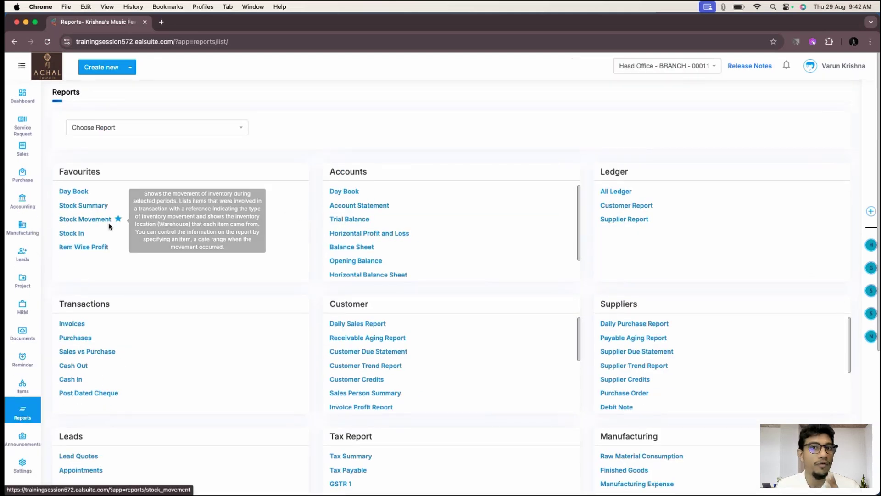
Search 'stock' in Choose Report and open the Stock Movement report.
mouse_move(33, 120)
left_click(22, 96)
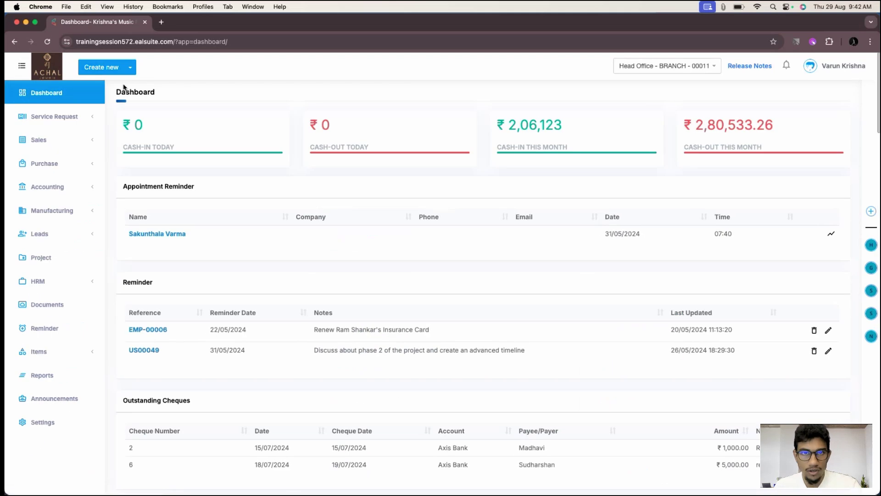
left_click(73, 376)
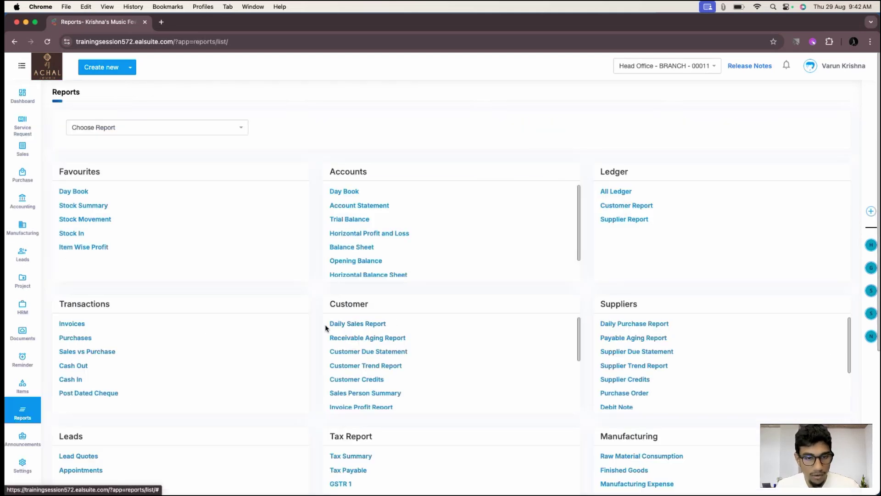
left_click(192, 129)
type("stock")
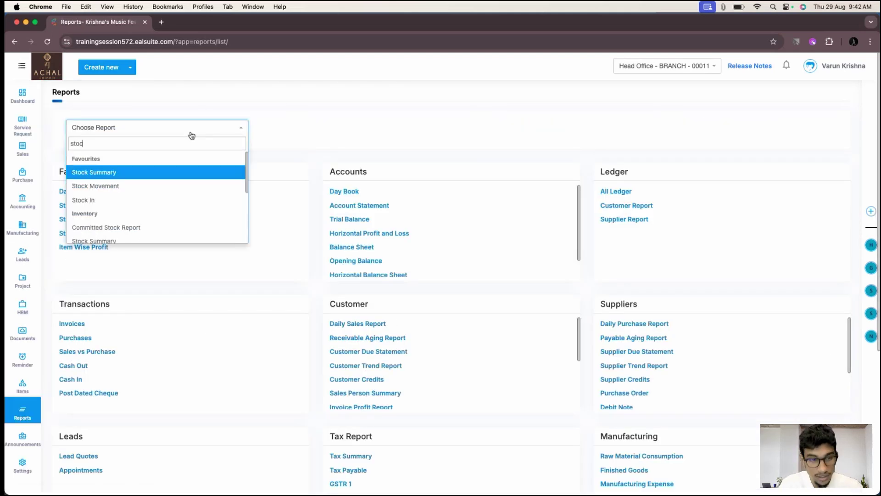
left_click(149, 192)
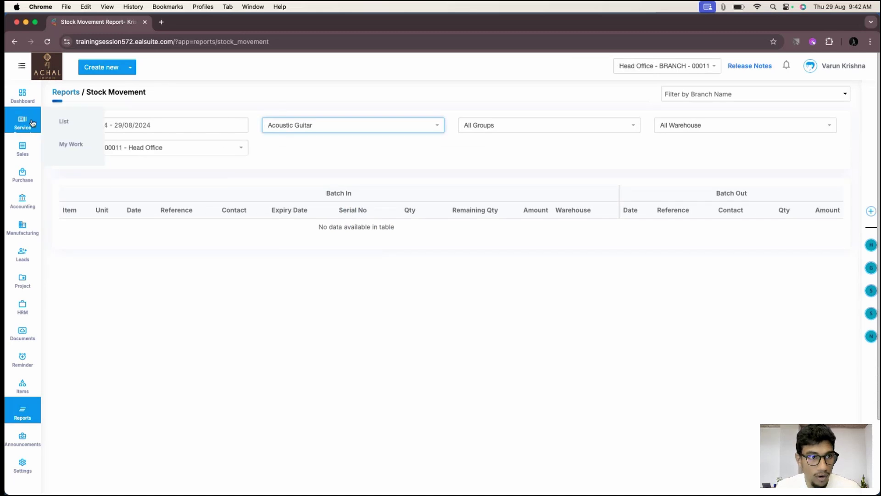
Open Stock Movement again from the Inventory reports, then return to the Reports list.
left_click(22, 94)
left_click(77, 385)
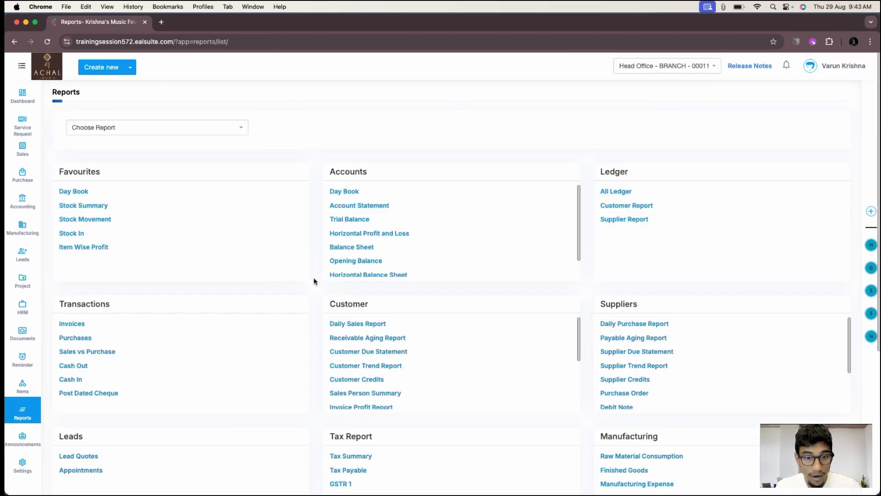
scroll(312, 286, "down", 5)
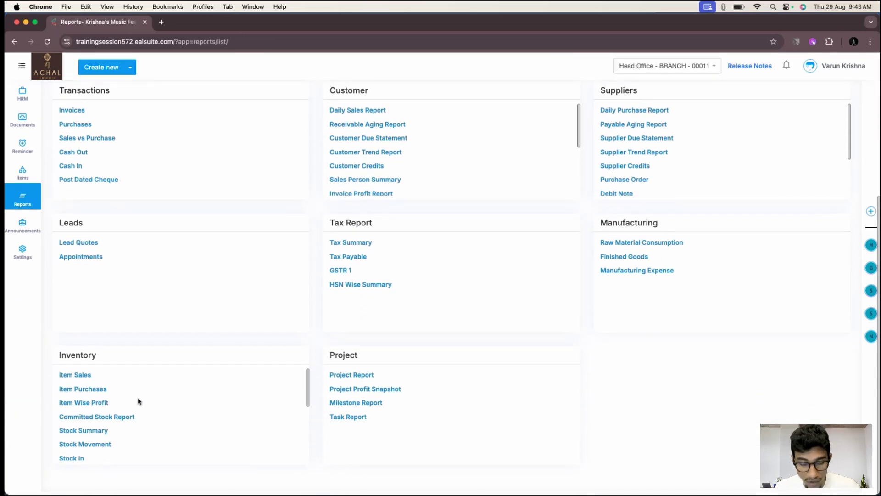
scroll(98, 422, "down", 2)
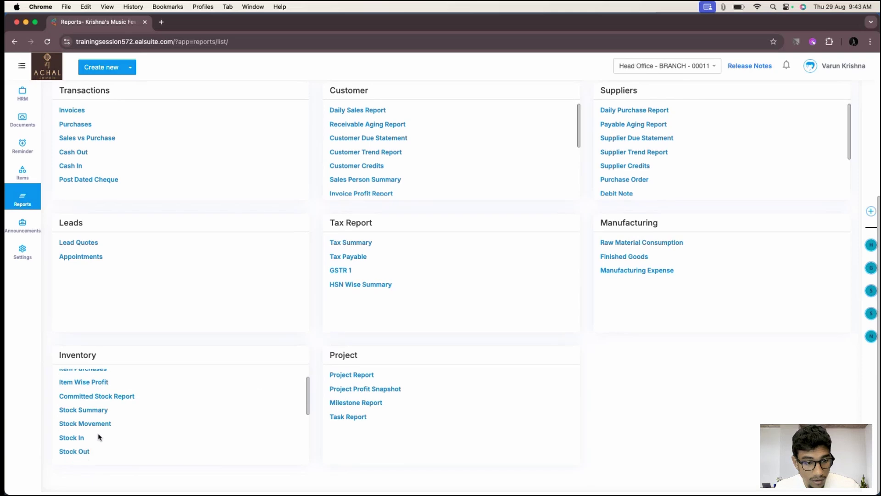
left_click(107, 420)
left_click(23, 96)
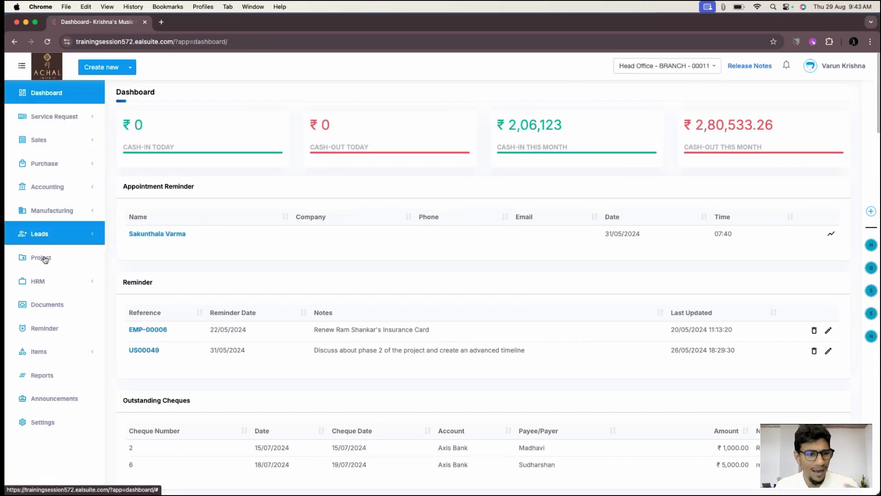
left_click(44, 376)
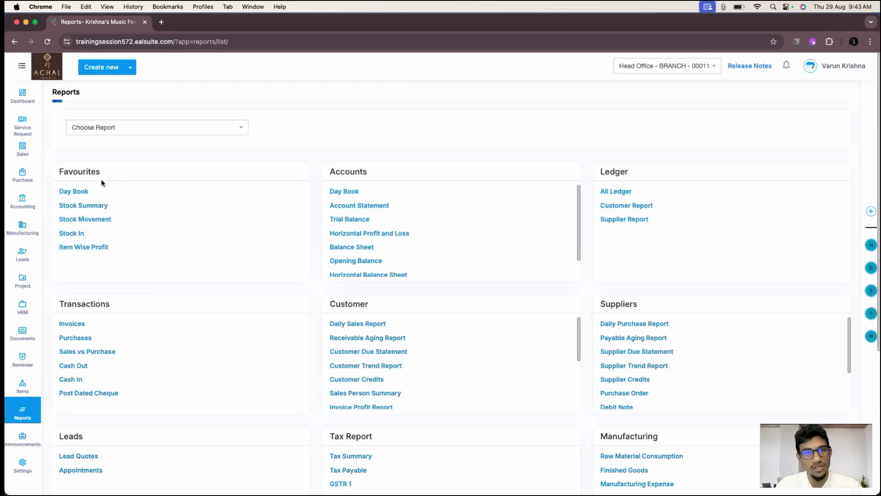
View Stock Movement for All Items, then return via the Dashboard to the Reports list.
left_click(99, 221)
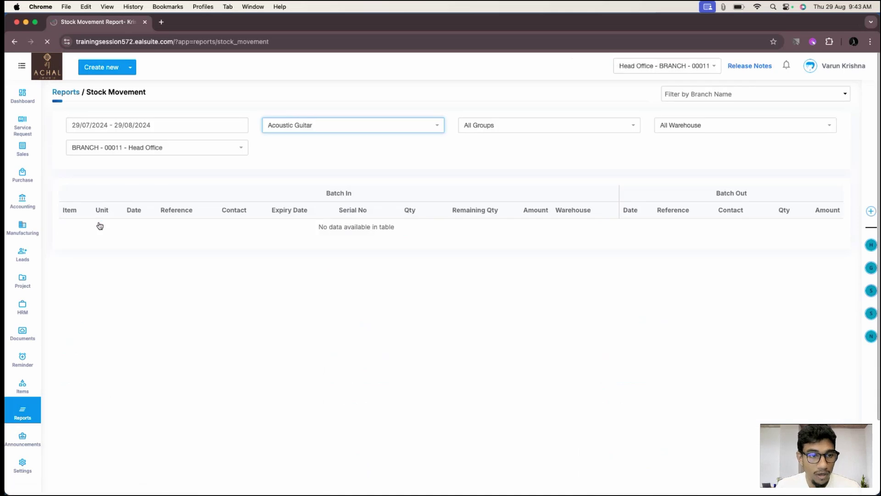
left_click(305, 128)
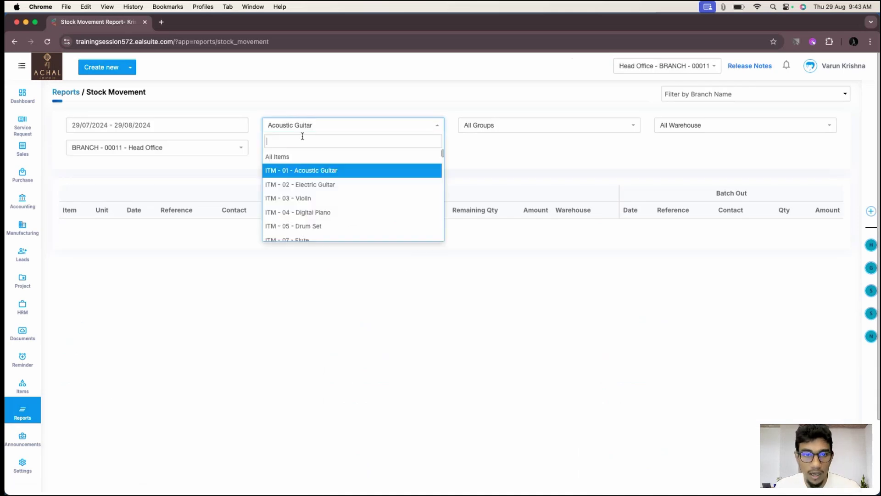
left_click(338, 167)
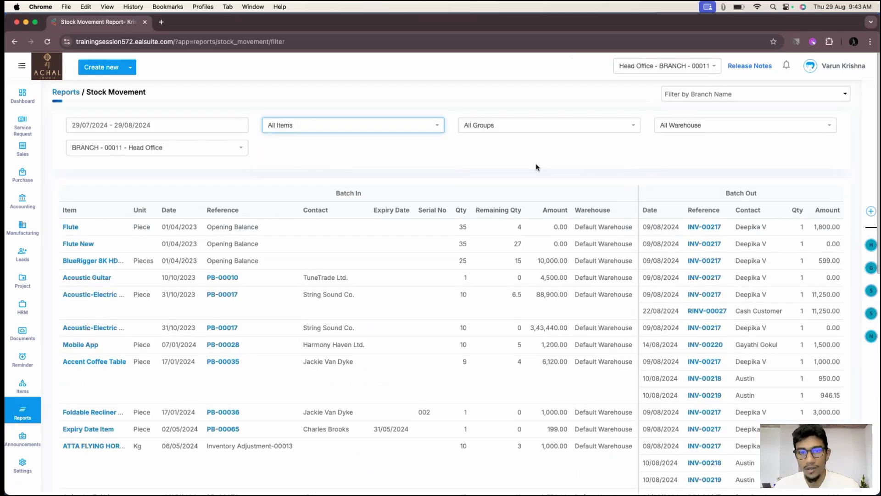
scroll(497, 324, "down", 10)
scroll(498, 325, "up", 10)
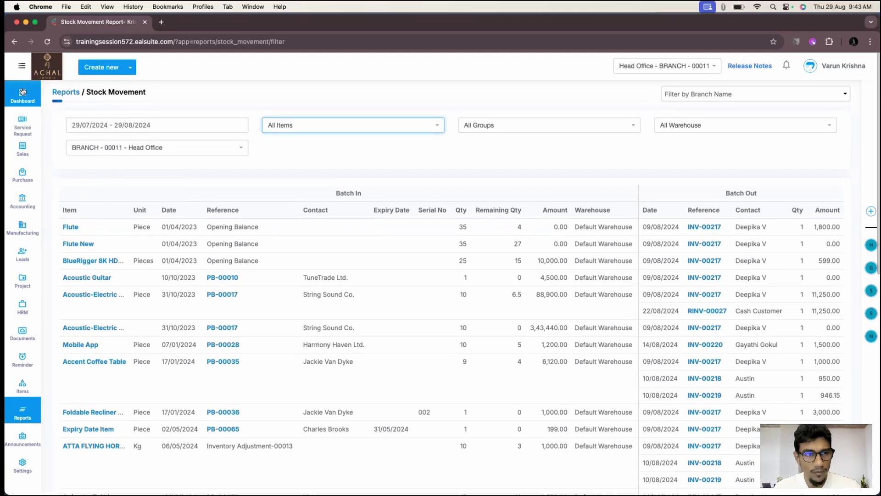
left_click(22, 92)
left_click(50, 375)
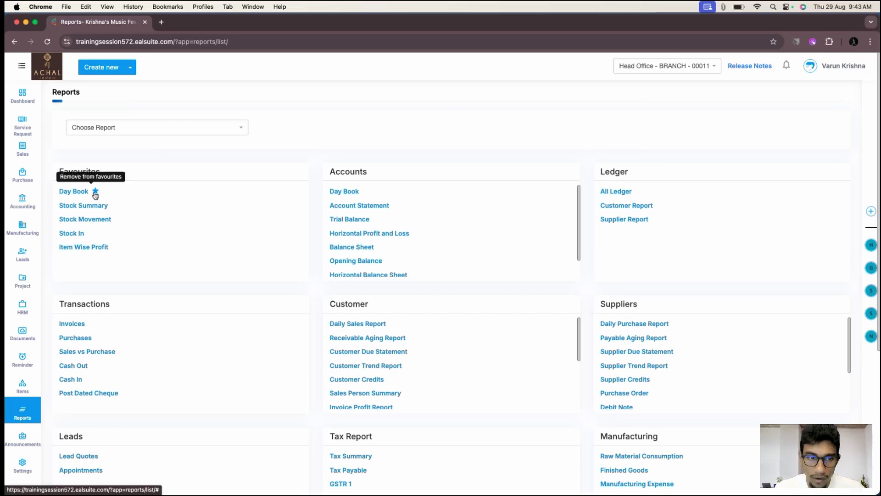
Unstar Day Book and Stock Summary from the favourite reports.
left_click(94, 192)
mouse_move(114, 194)
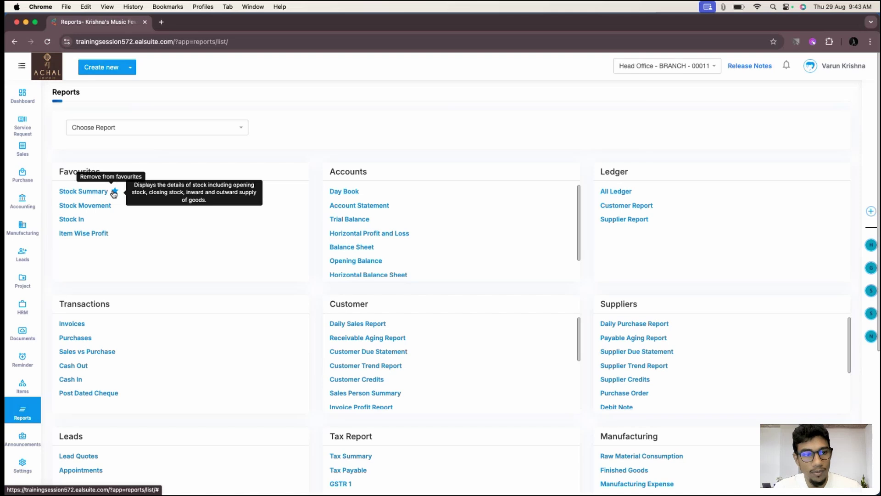
left_click(114, 191)
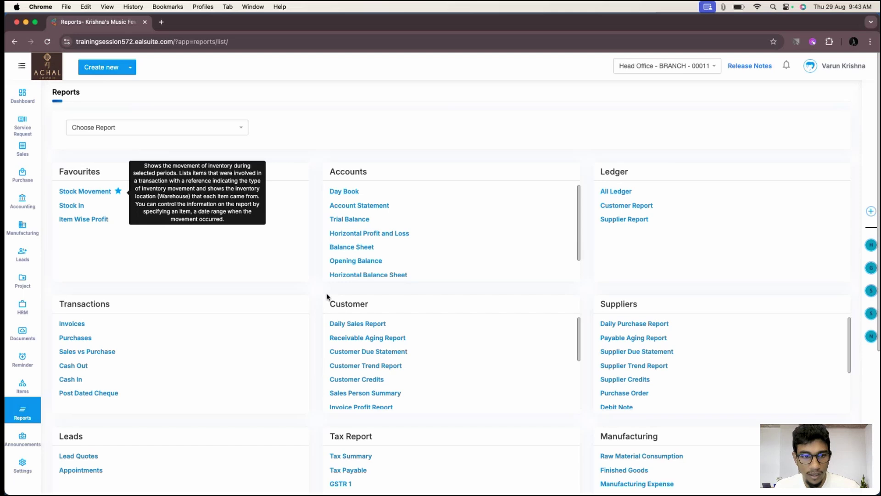
Open the Stock Movement report from the Inventory reports.
scroll(191, 291, "down", 5)
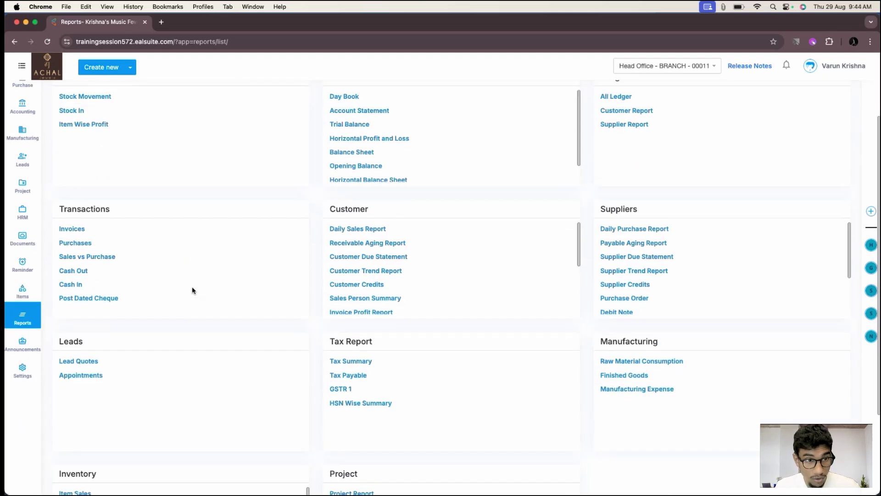
scroll(120, 415, "down", 2)
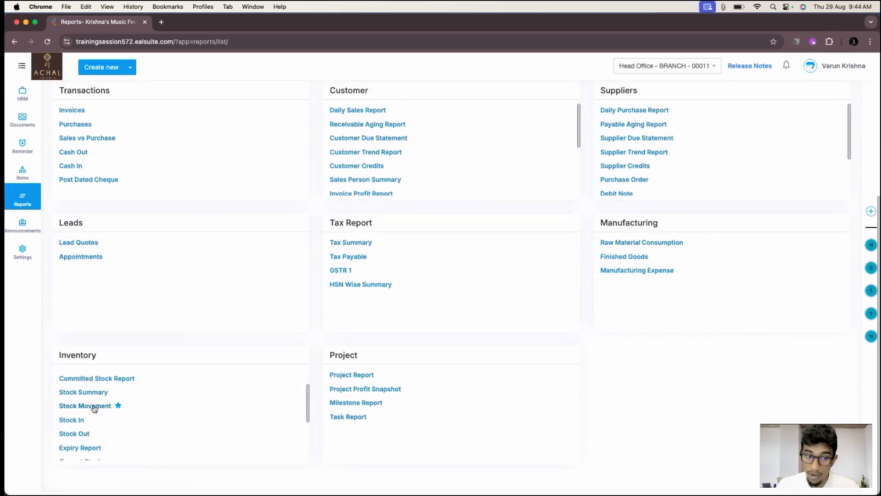
left_click(101, 405)
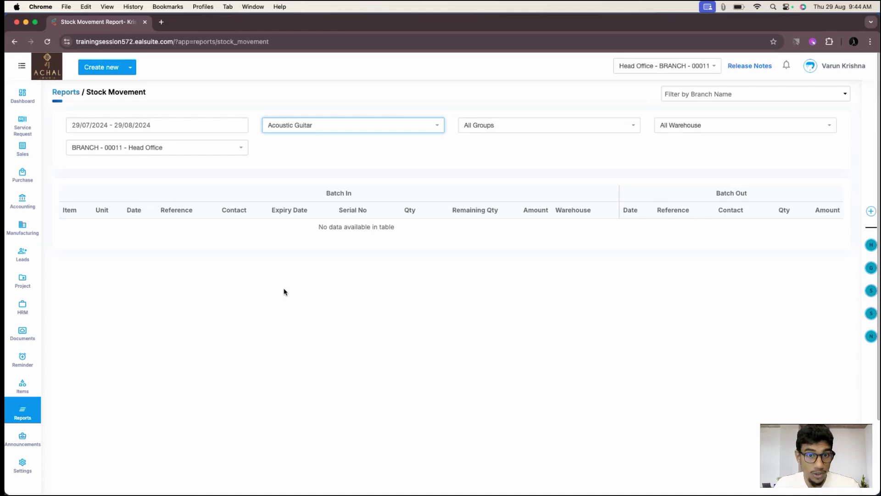
Filter Stock Movement to All Items, then go back through Reports to the Dashboard.
left_click(301, 131)
left_click(291, 157)
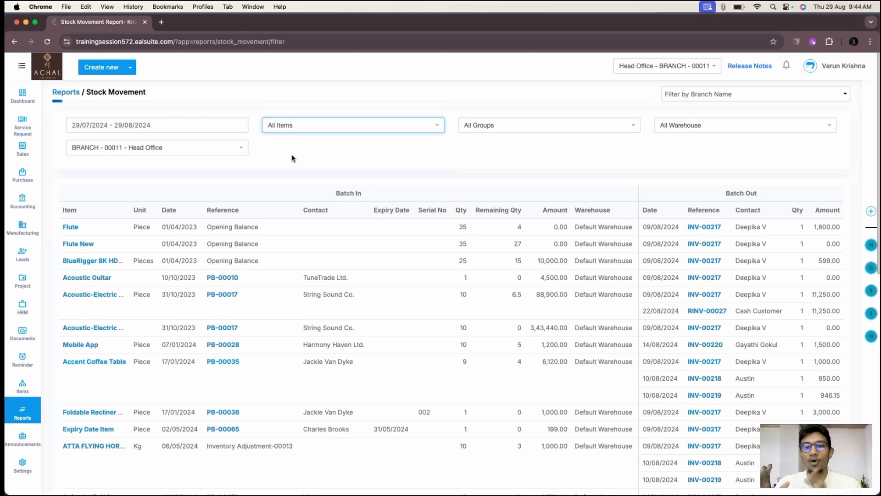
left_click(22, 411)
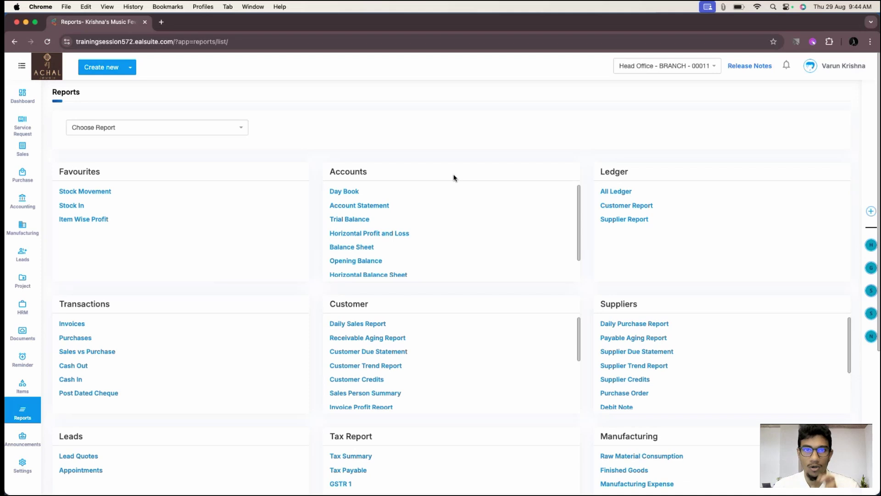
left_click(22, 95)
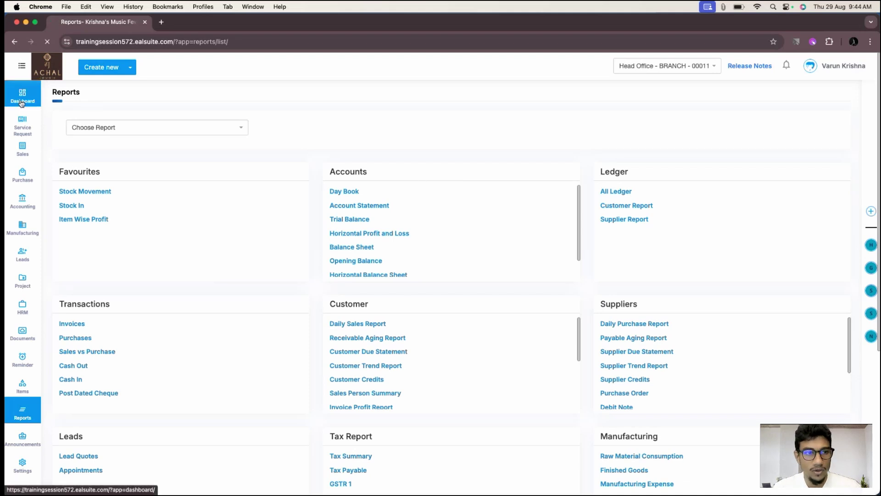
Advance the slideshow to 'New Feature: Streamlined Purchase Bill Forms' and return to the EalSuite Dashboard.
left_click(17, 22)
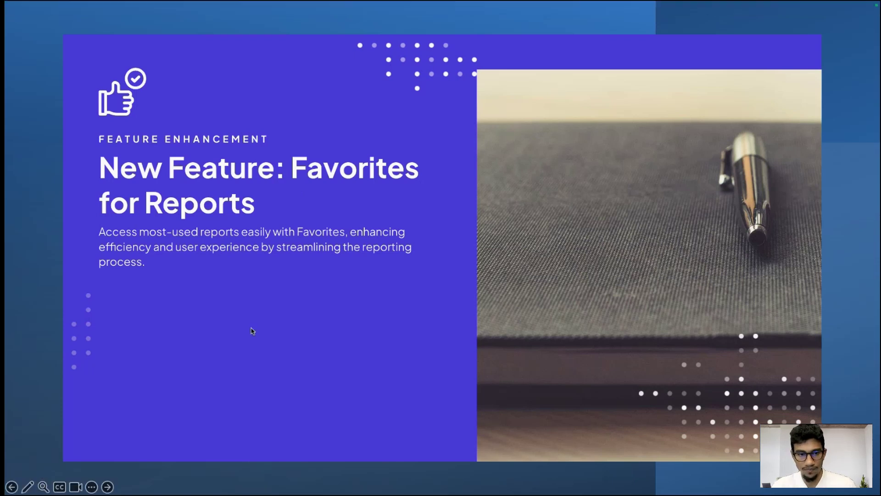
left_click(107, 486)
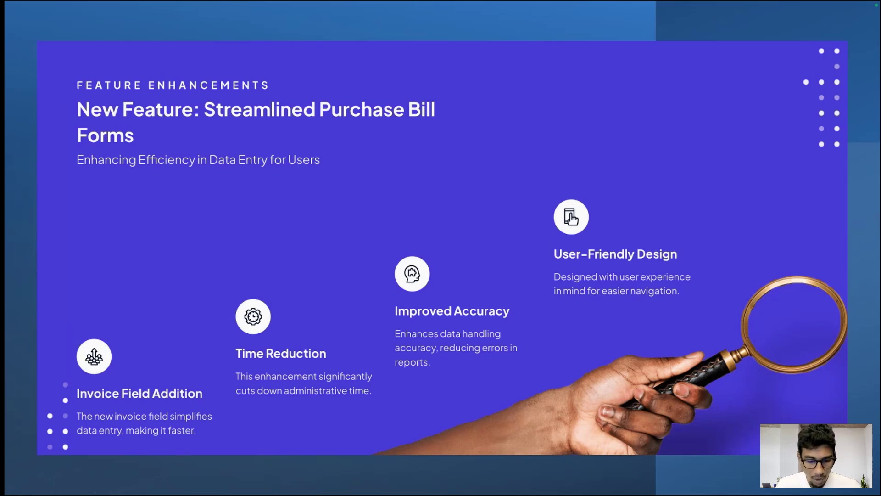
key("Escape")
key("super+Tab")
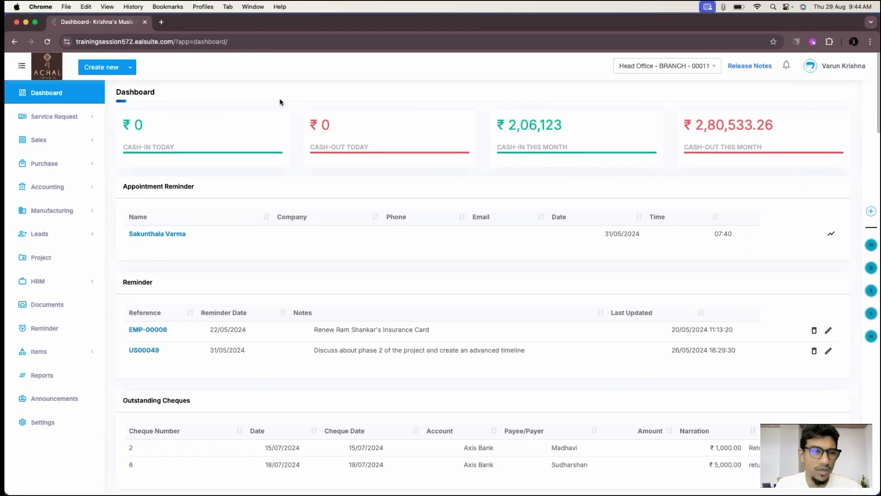
Create a new purchase bill, PB-00088, from the Create new menu.
left_click(131, 67)
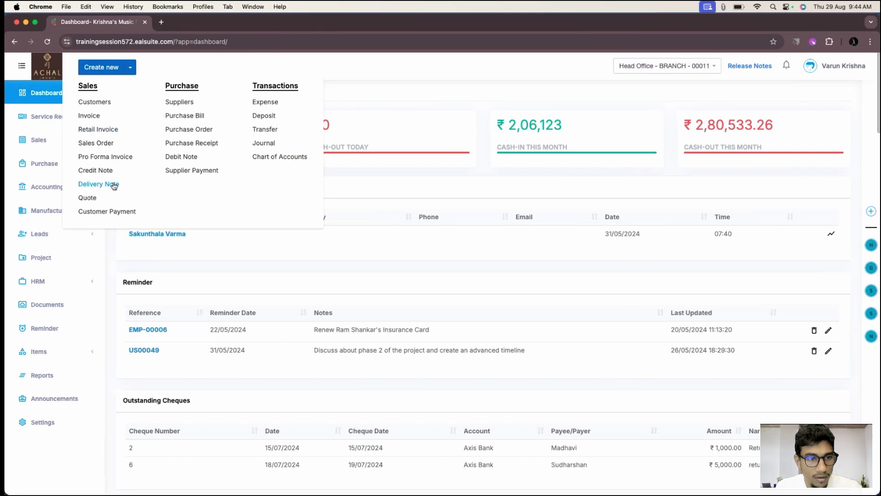
left_click(181, 116)
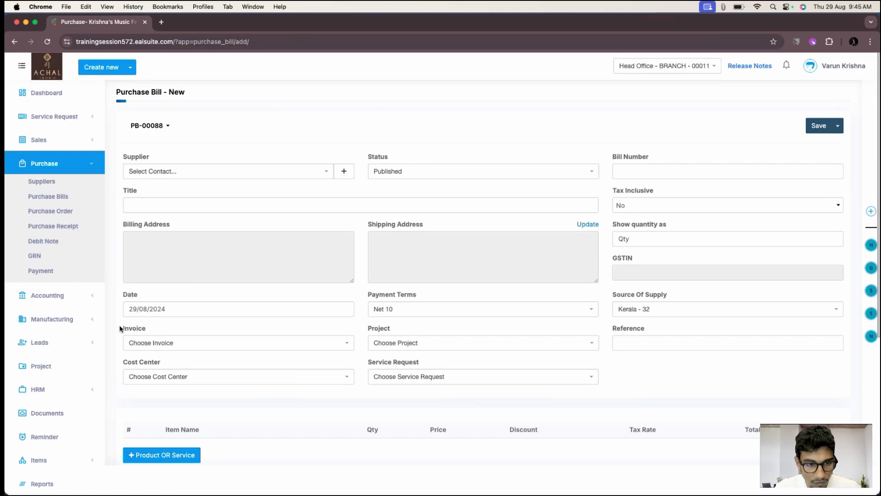
Link invoice INV-00002 to draft bill PB-00088, then head to Settings, triggering the leave prompt.
left_click(156, 348)
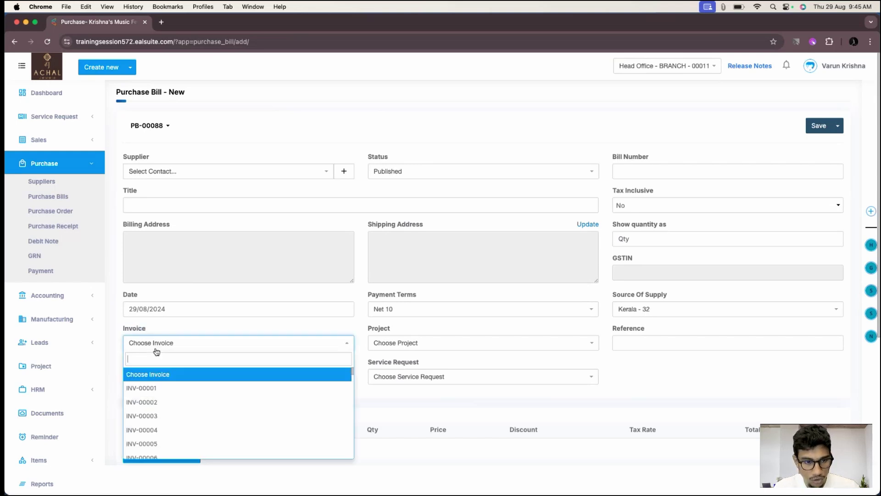
scroll(157, 413, "down", 5)
scroll(158, 415, "up", 5)
left_click(155, 403)
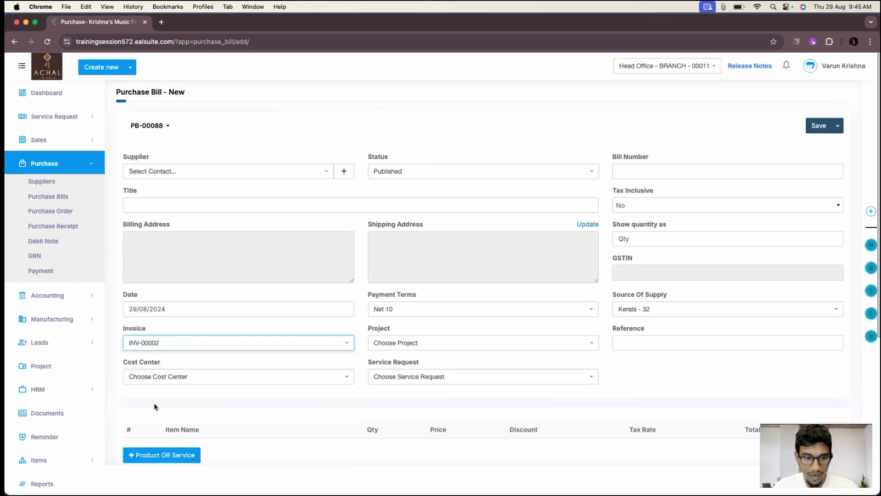
left_click(175, 325)
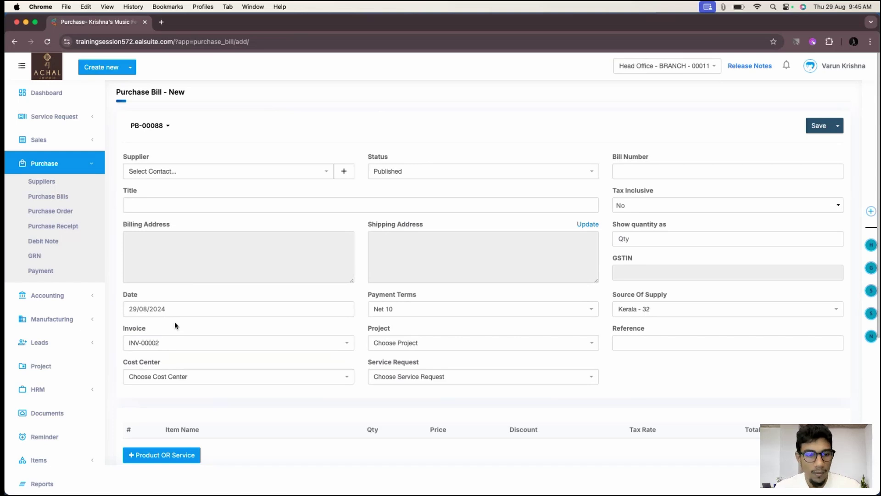
scroll(65, 384, "down", 3)
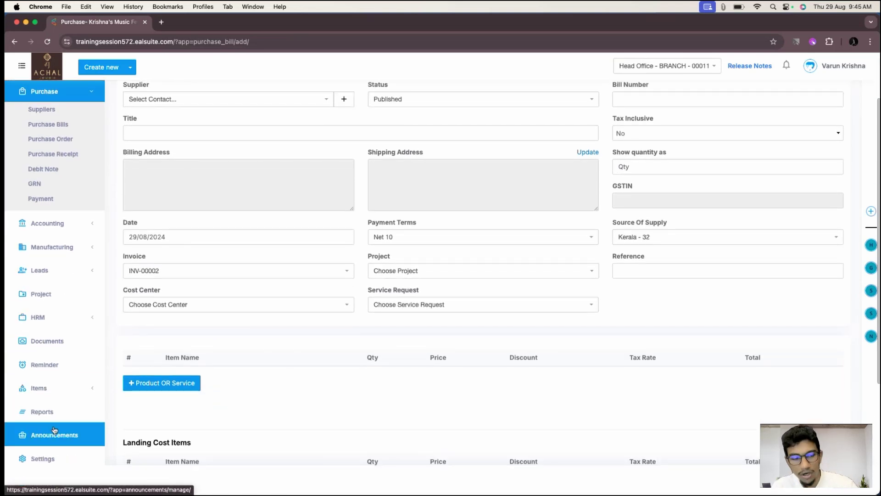
left_click(59, 456)
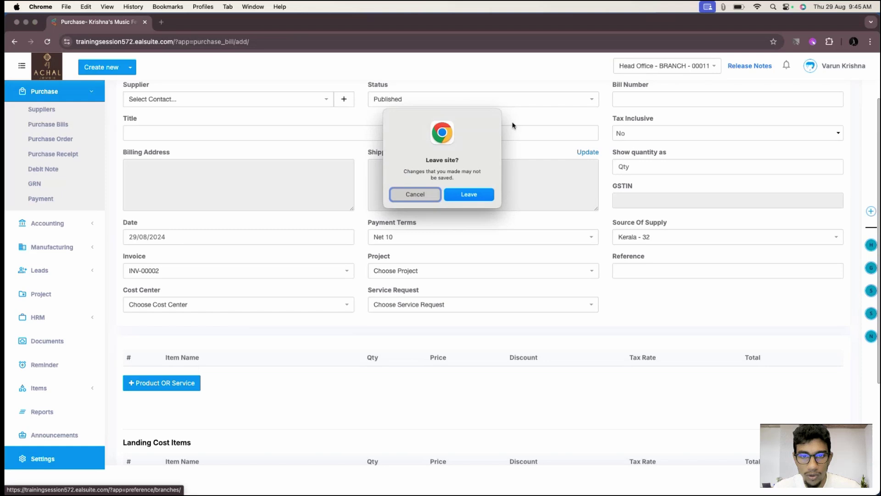
Leave without saving and view the Purchase Bill form's fields under Head Office Settings › Forms.
left_click(466, 194)
left_click(154, 167)
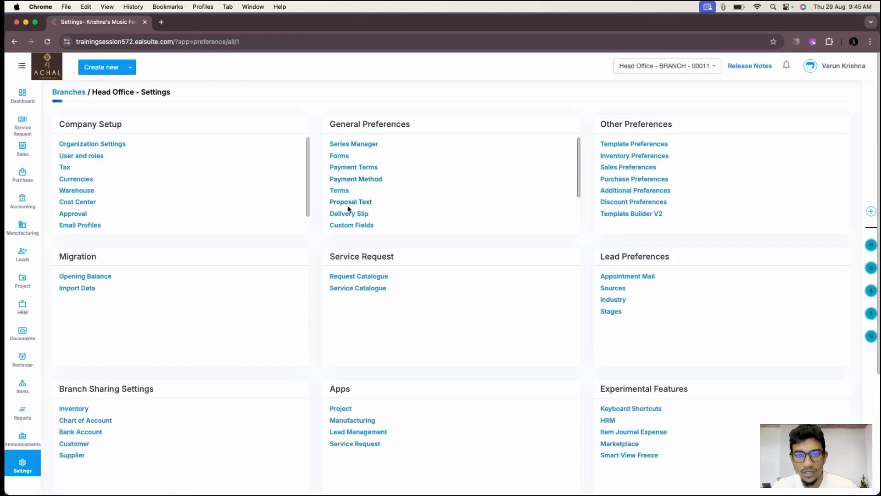
left_click(340, 157)
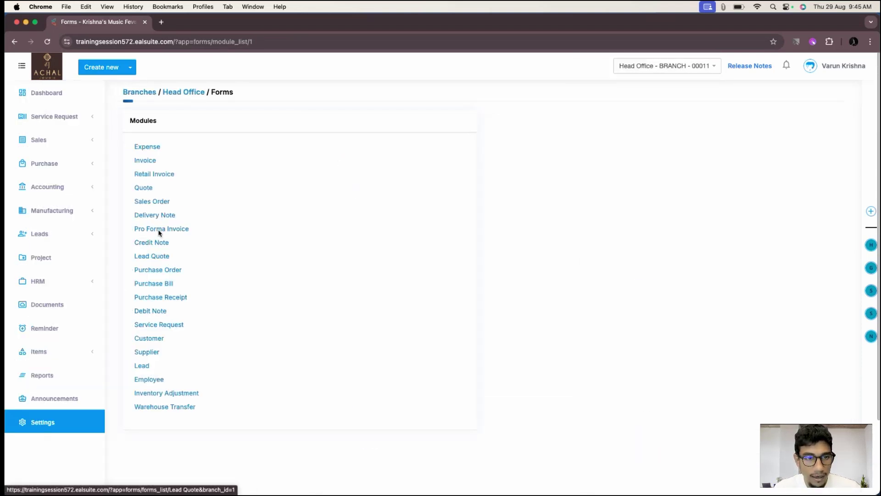
left_click(157, 284)
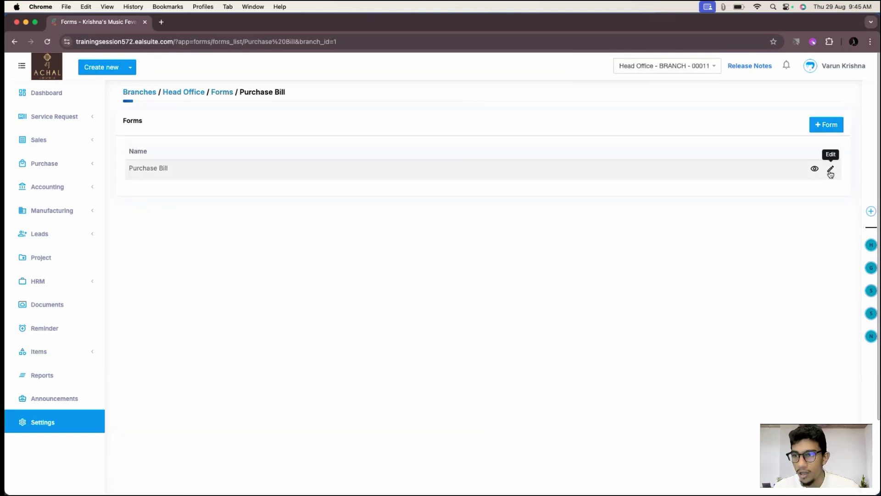
left_click(815, 168)
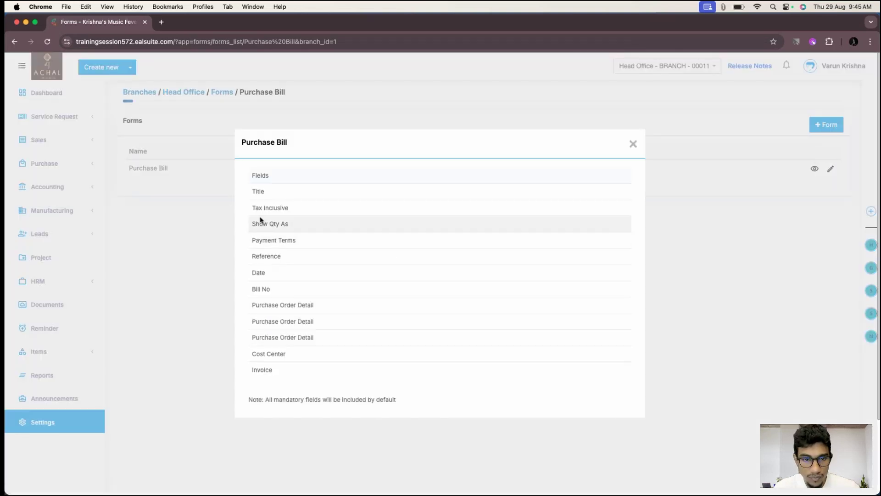
Check the Invoice field in the Purchase Bill field list and Edit Form dialog, then close both.
scroll(256, 223, "down", 1)
left_click_drag(274, 373, 252, 374)
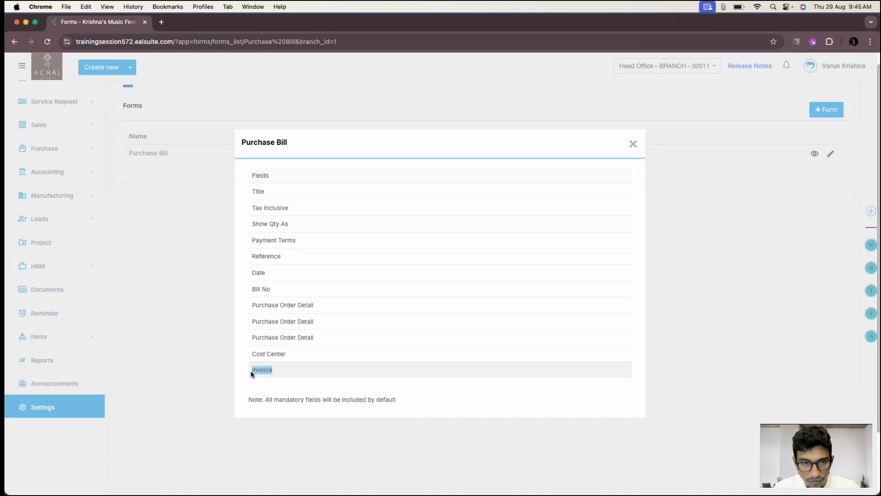
left_click(633, 143)
left_click(831, 154)
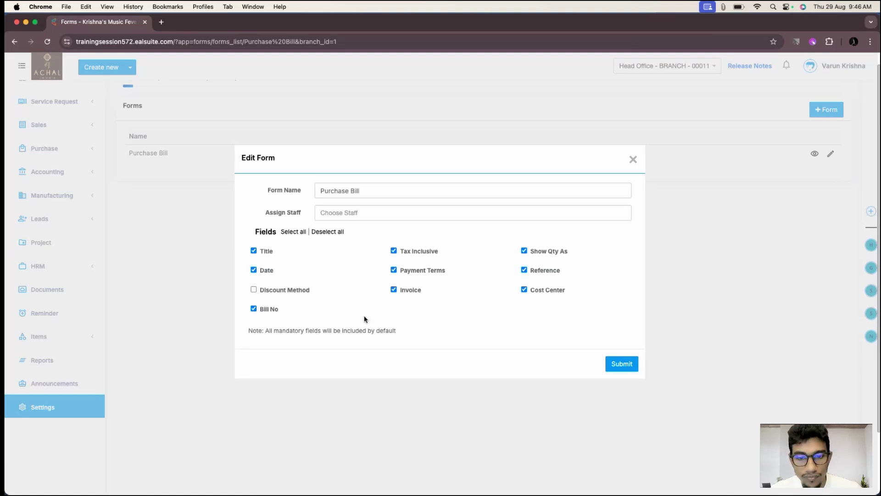
left_click(635, 162)
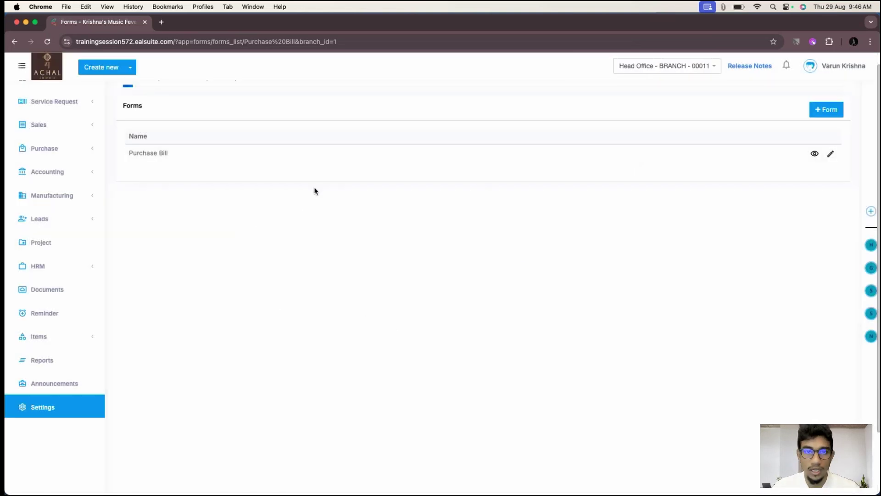
Advance the slideshow to the 'Benefits of Optimized Data Sorting' slide.
scroll(314, 191, "up", 1)
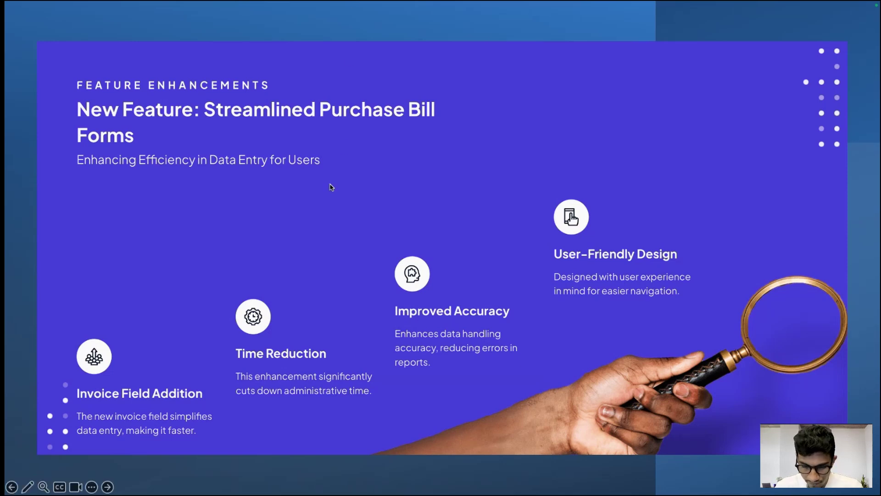
left_click(108, 486)
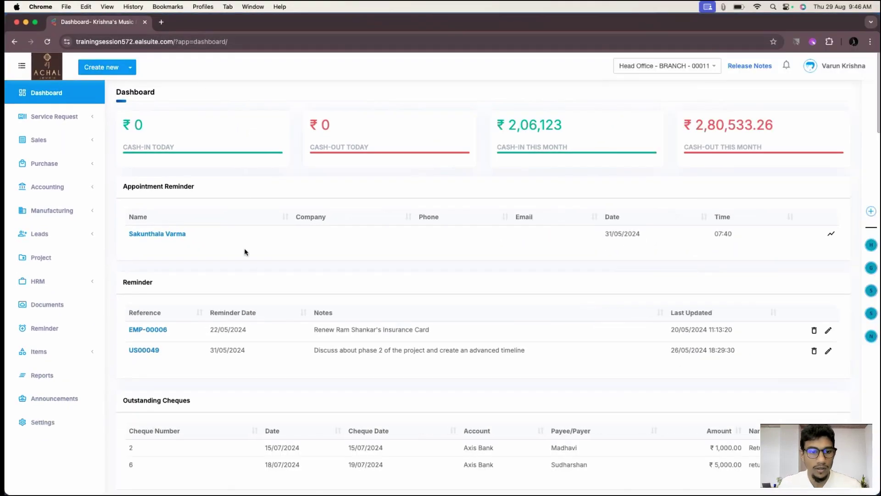
Sort the Top Customers table by Amount both ways, then alphabetically by customer name.
scroll(264, 296, "down", 15)
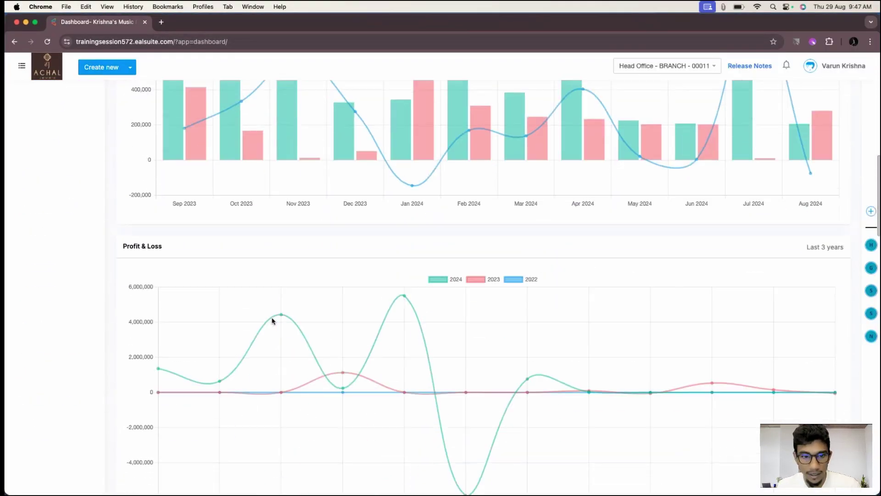
scroll(272, 321, "down", 20)
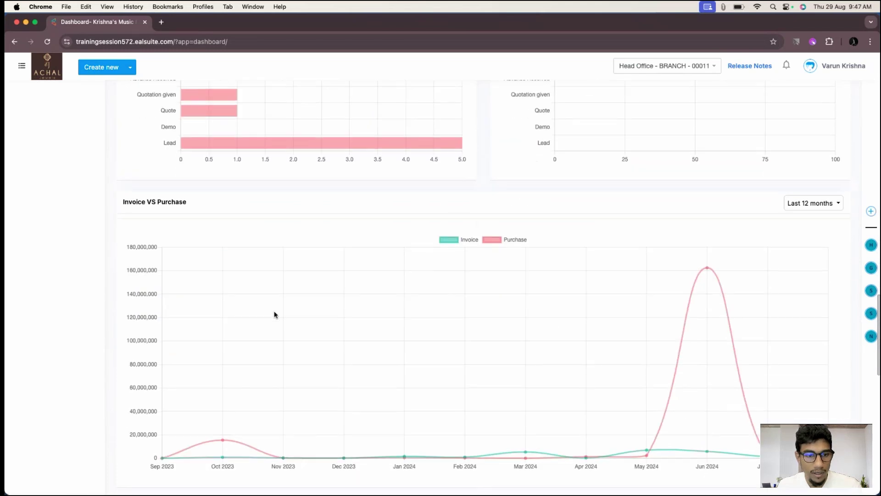
scroll(274, 314, "down", 10)
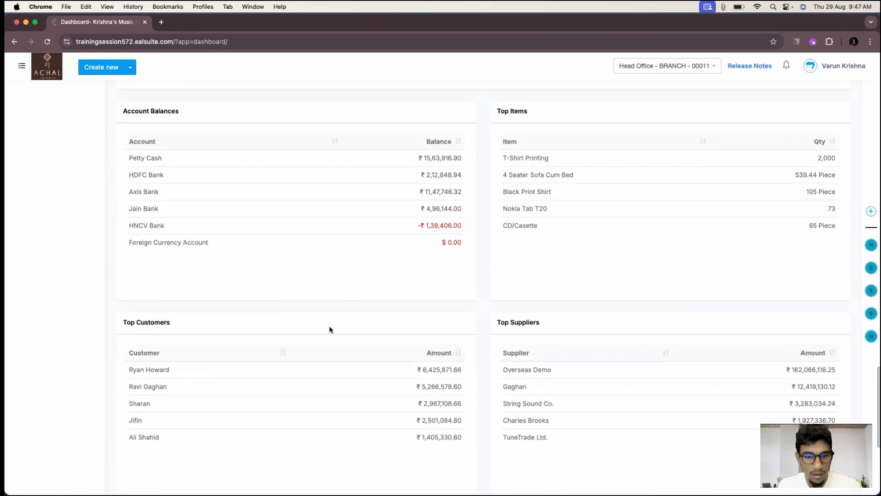
scroll(330, 330, "down", 3)
left_click(458, 278)
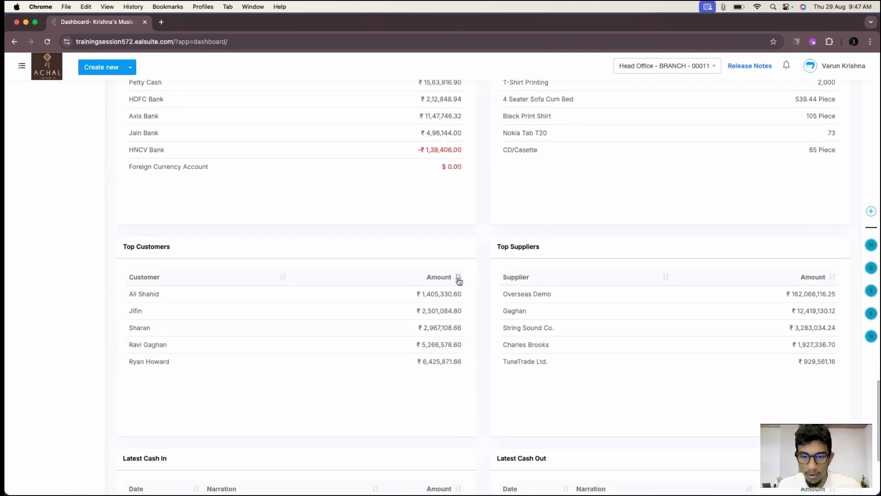
left_click(459, 278)
left_click(283, 277)
scroll(325, 317, "down", 4)
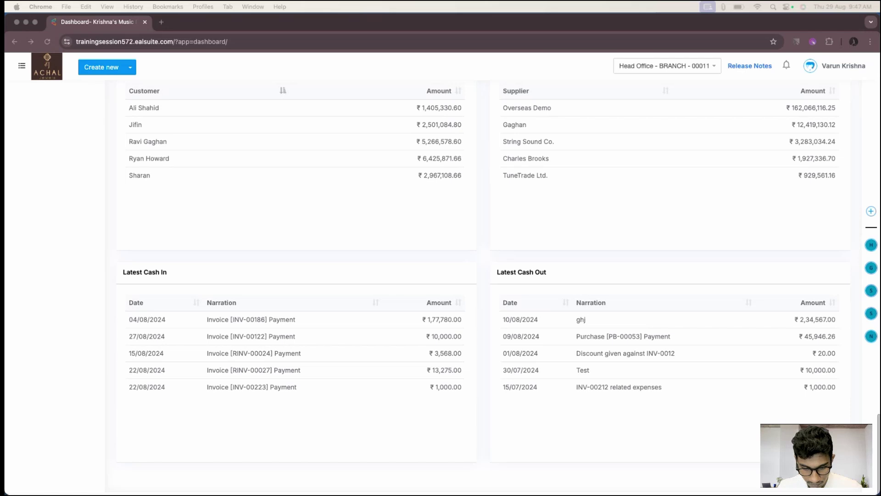
left_click(271, 182)
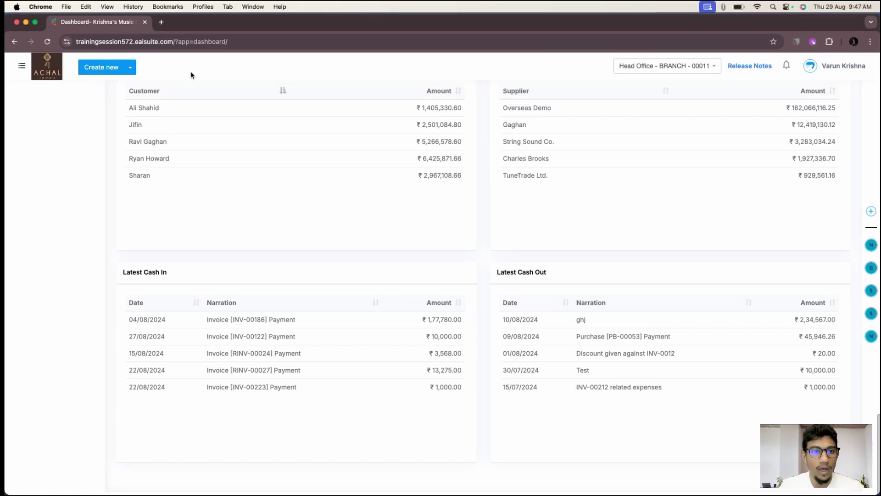
scroll(483, 185, "up", 15)
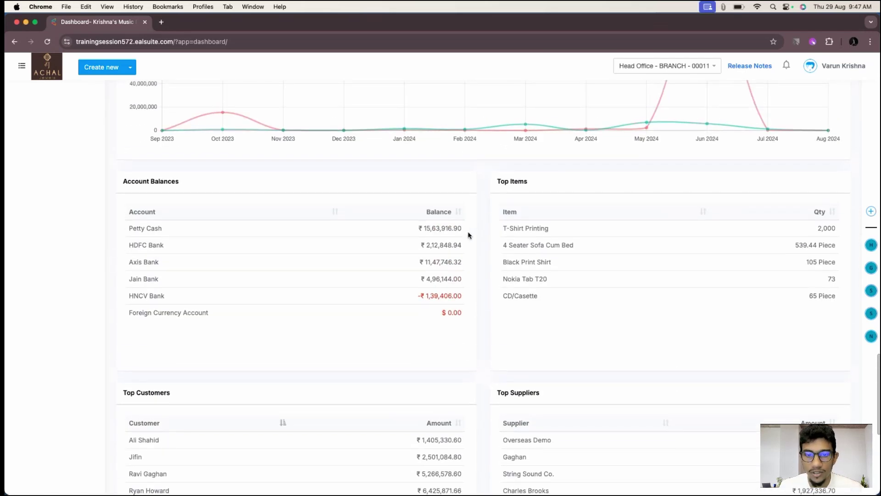
scroll(443, 212, "up", 20)
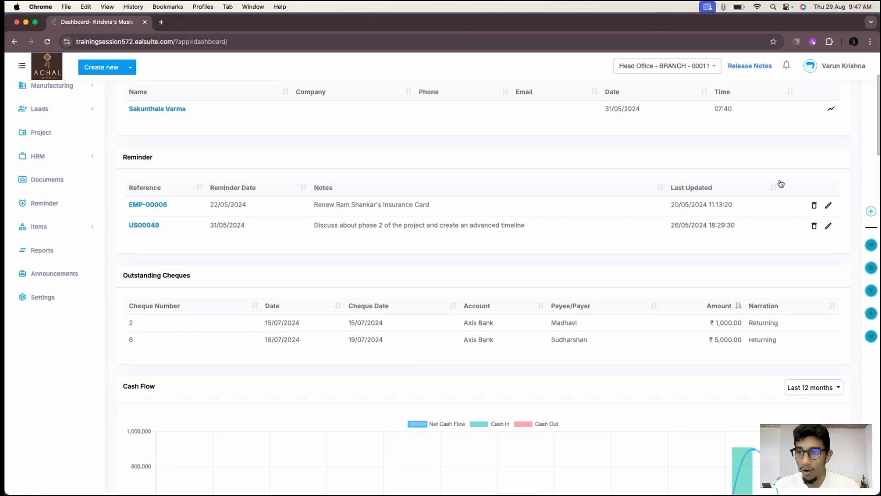
Sort the Reminder table by Notes, then by Reminder Date.
left_click(661, 189)
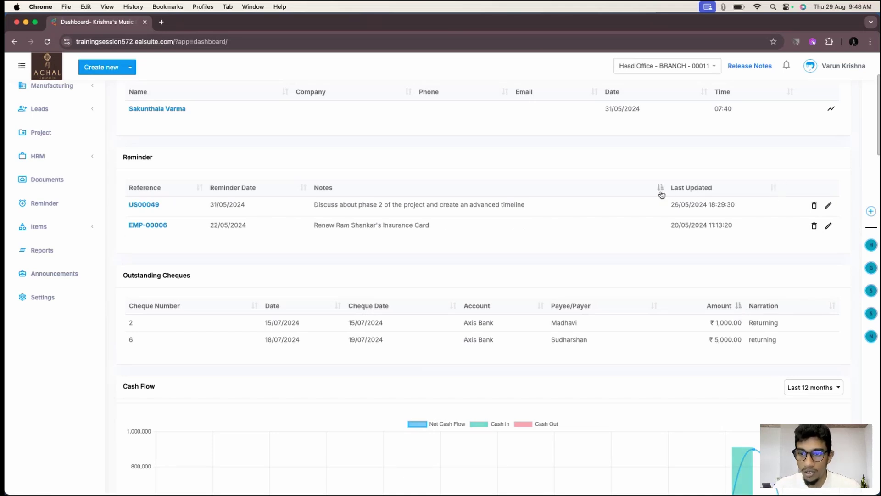
left_click(303, 188)
scroll(292, 357, "down", 2)
scroll(291, 357, "up", 5)
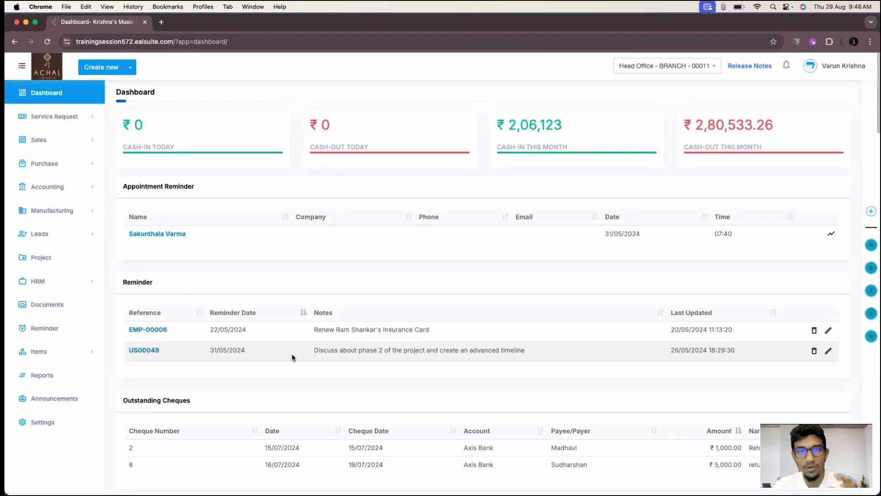
Sort Account Balances by Balance, lowest first, from HNCV Bank's -₹1,39,406.00 upward.
scroll(292, 358, "down", 5)
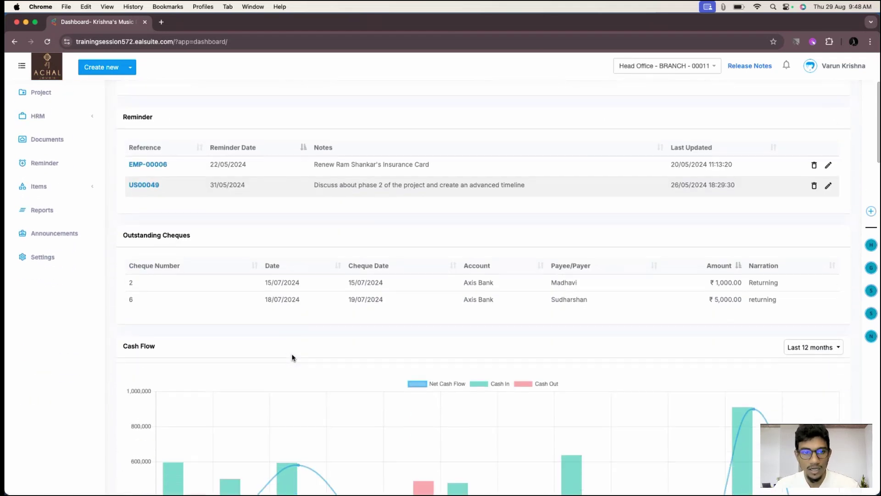
scroll(292, 357, "down", 20)
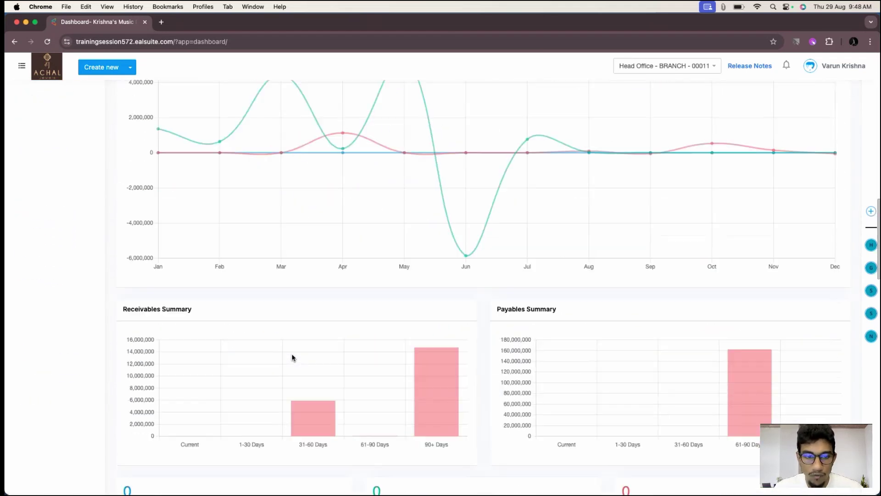
scroll(292, 358, "down", 2)
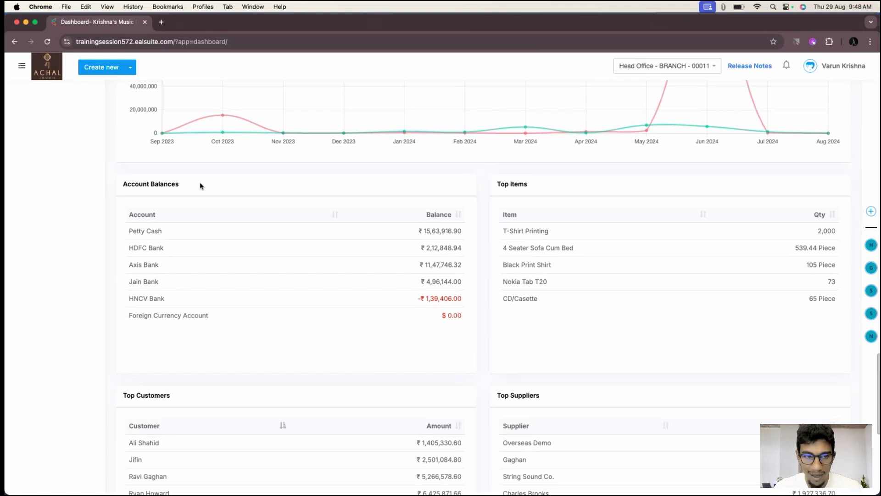
left_click(458, 214)
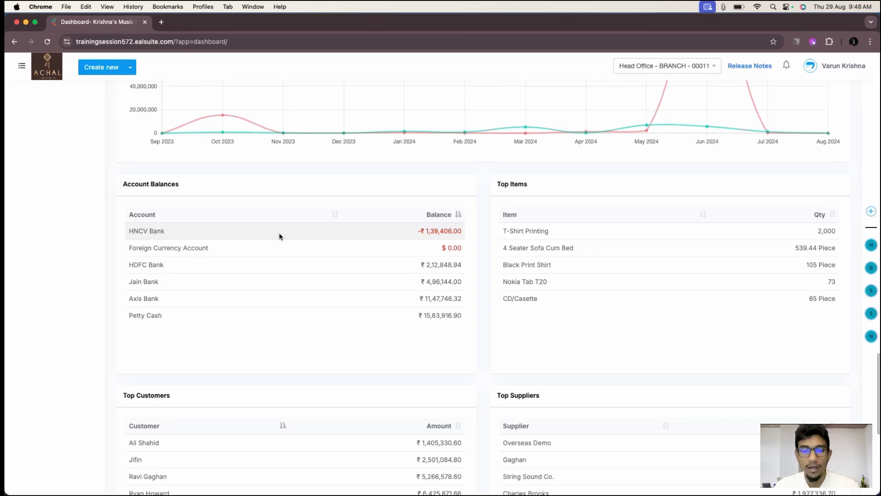
Re-sort Account Balances by Balance, highest first.
left_click(458, 215)
left_click_drag(424, 231, 469, 234)
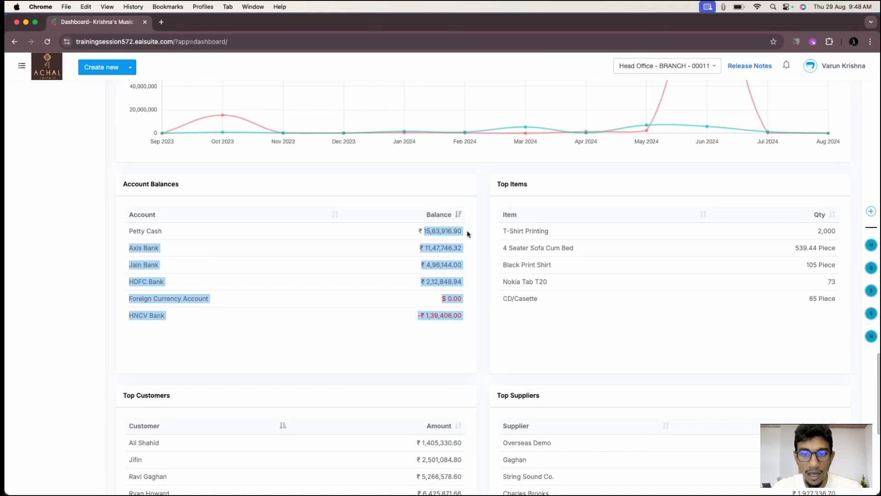
scroll(473, 244, "down", 3)
left_click(477, 284)
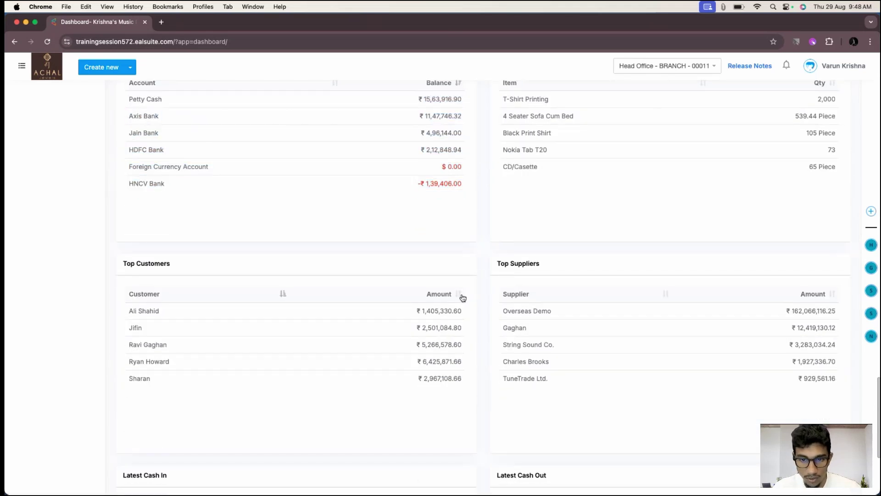
Toggle the Top Customers Amount sort so it ends lowest first.
left_click(459, 294)
left_click(459, 295)
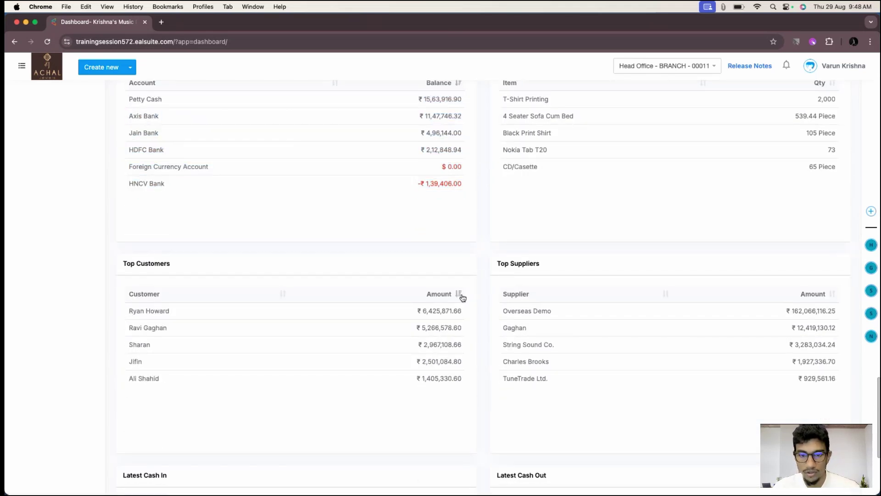
left_click(460, 295)
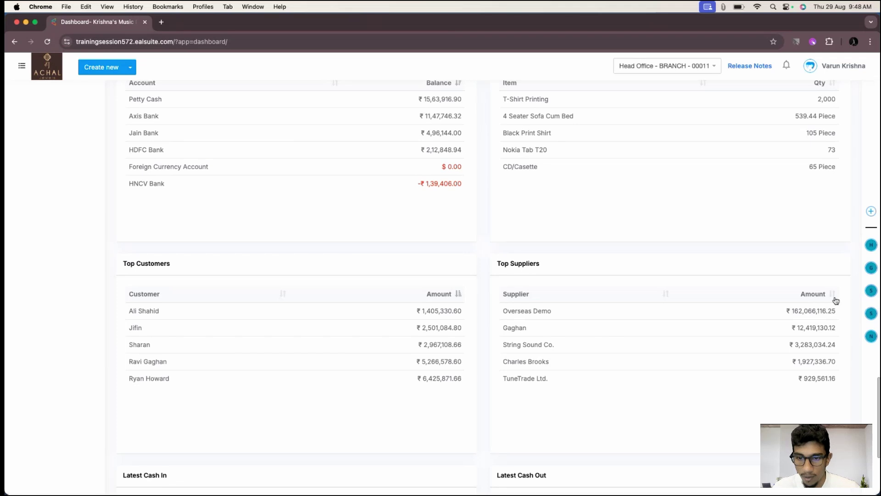
scroll(798, 165, "up", 2)
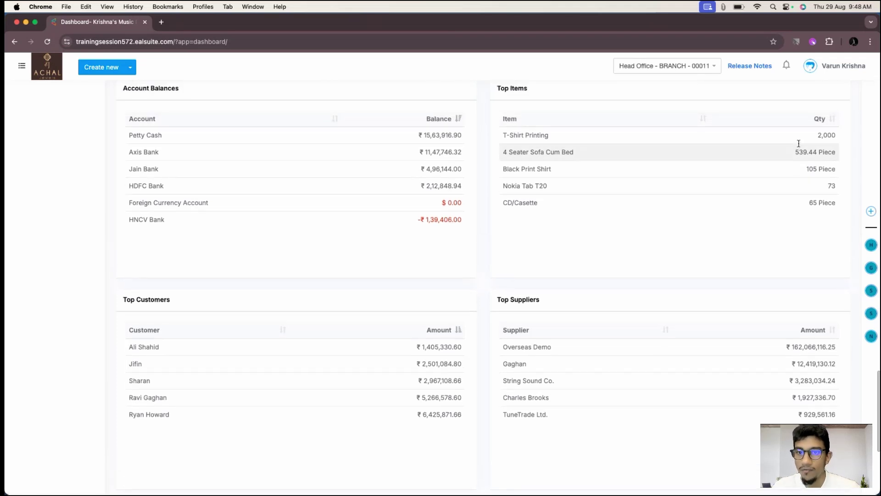
Sort the Top Items table by Qty, then return to the slideshow.
left_click(832, 119)
scroll(817, 216, "down", 1)
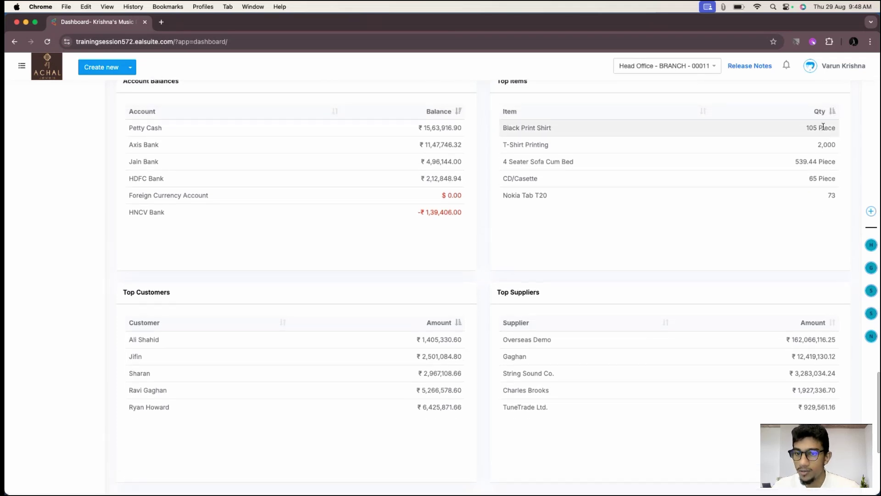
left_click_drag(819, 129, 837, 131)
scroll(690, 378, "down", 10)
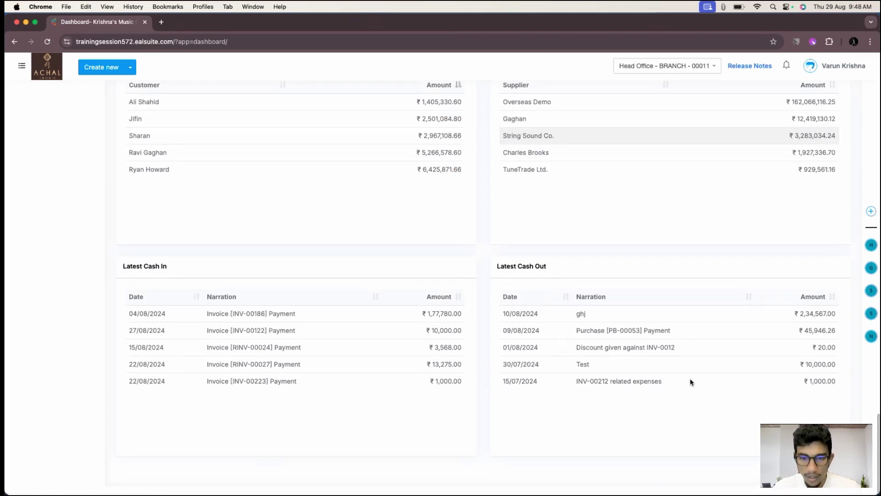
scroll(476, 344, "up", 15)
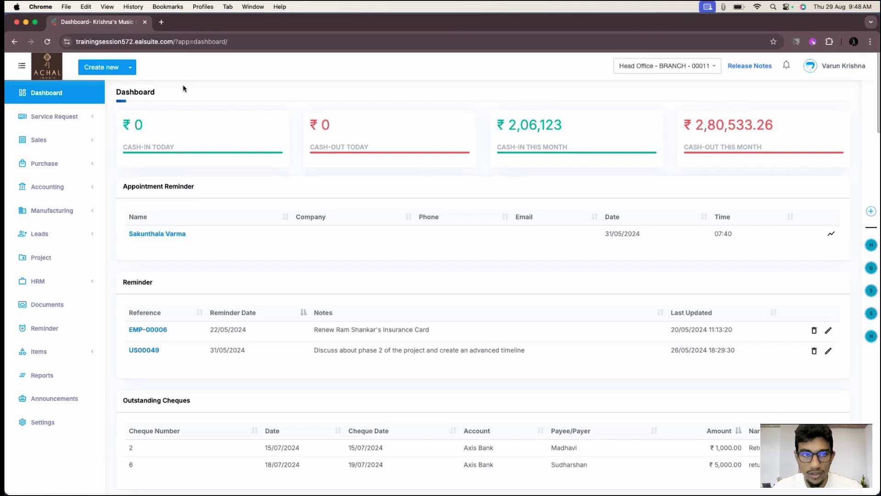
left_click(17, 23)
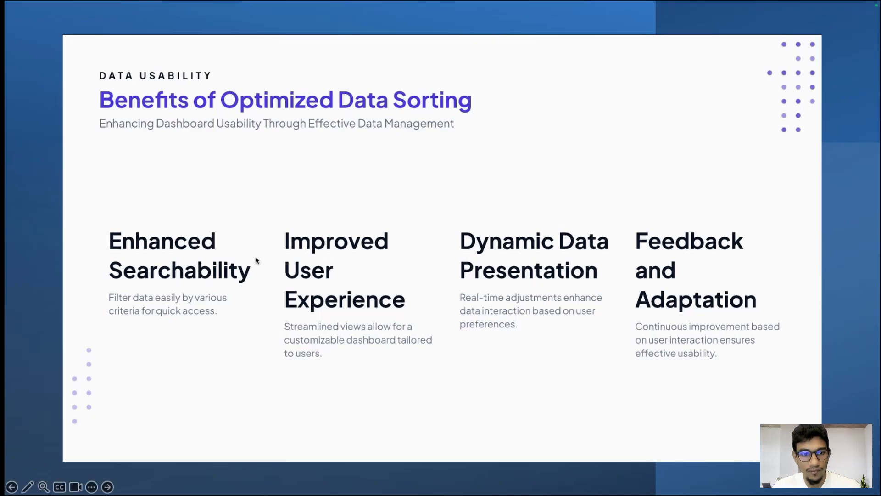
Advance the slideshow to the 'Recent Corrections in SEZ GST Registration' slide.
left_click(108, 486)
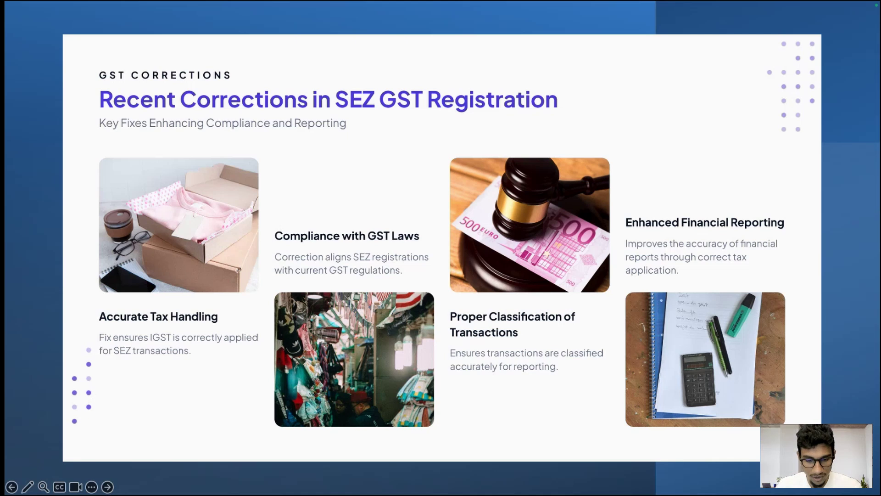
Bring back the maximized EalSuite window and open Head Office's Organization Settings.
key("super+Tab")
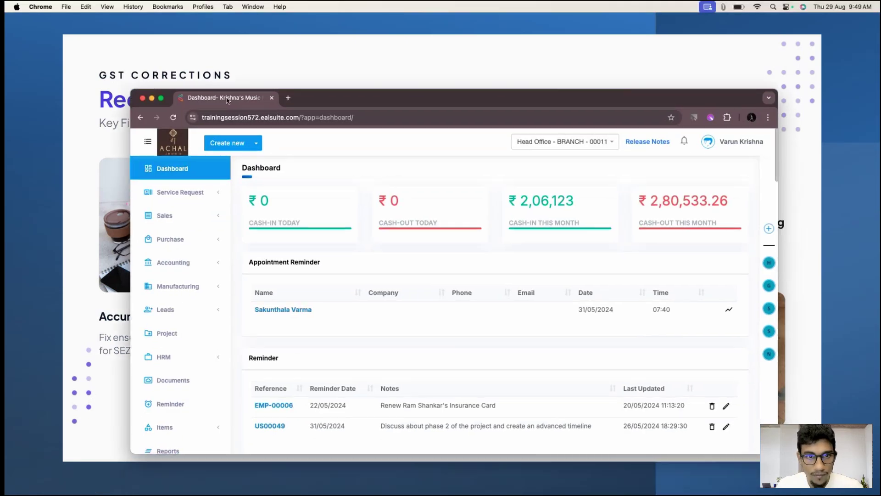
double_click(318, 94)
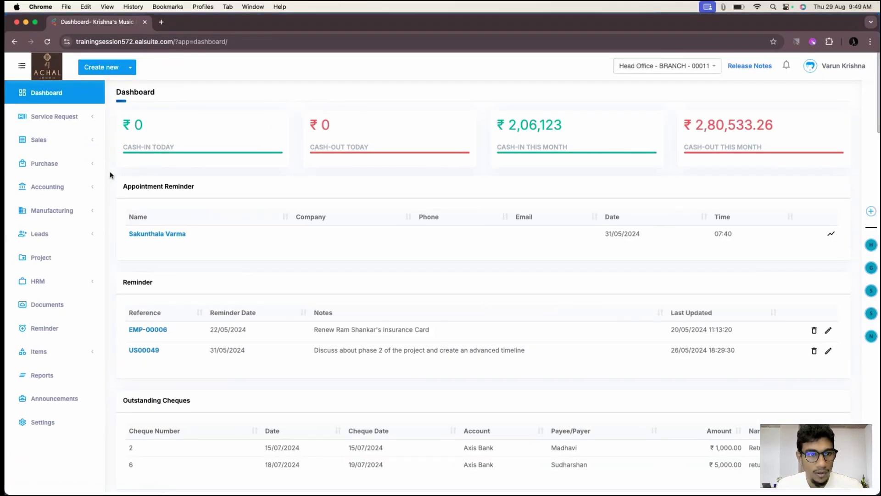
left_click(84, 422)
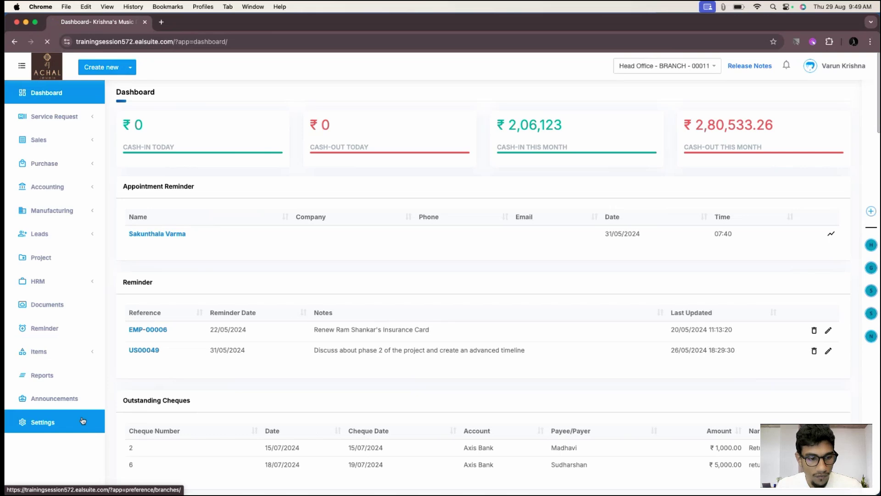
left_click(146, 168)
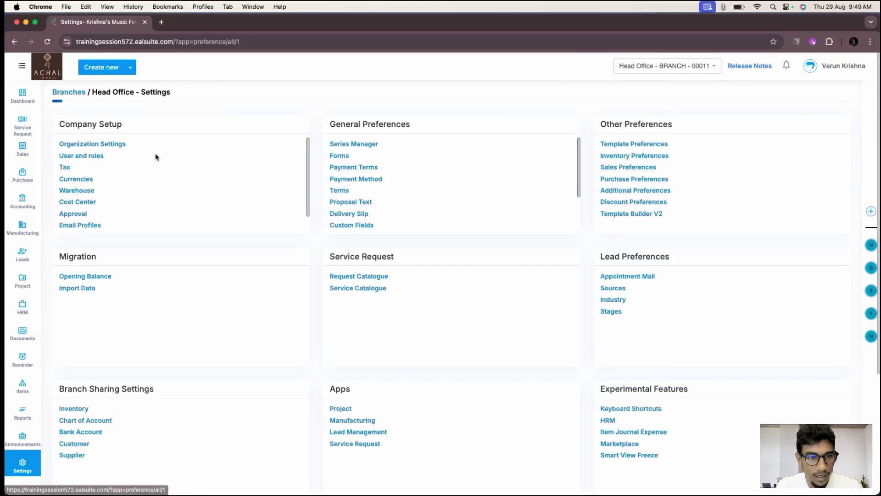
left_click(89, 147)
Review the organization settings page, then open the Create new quick-create menu.
scroll(184, 233, "down", 2)
scroll(184, 233, "down", 1)
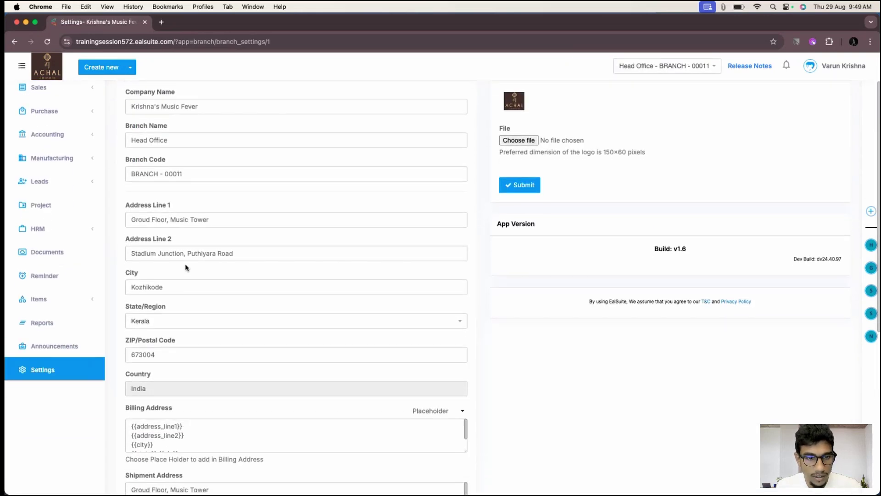
left_click(164, 322)
left_click(163, 322)
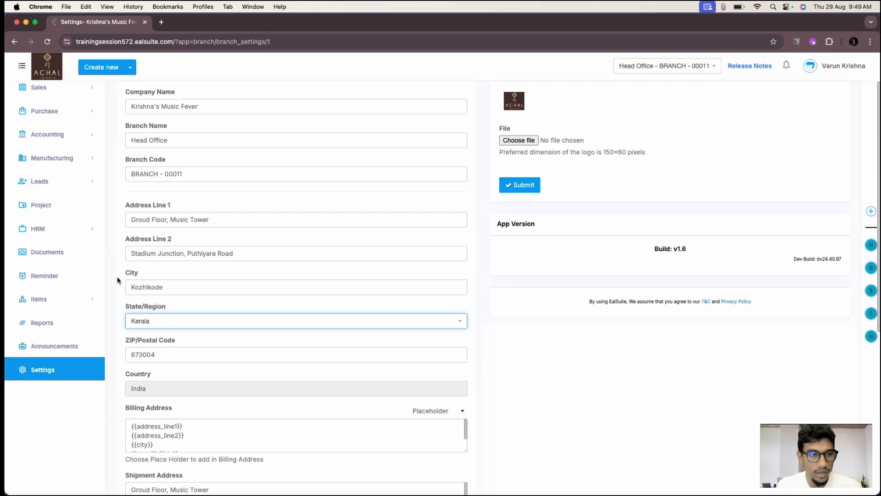
scroll(119, 281, "up", 3)
left_click(132, 68)
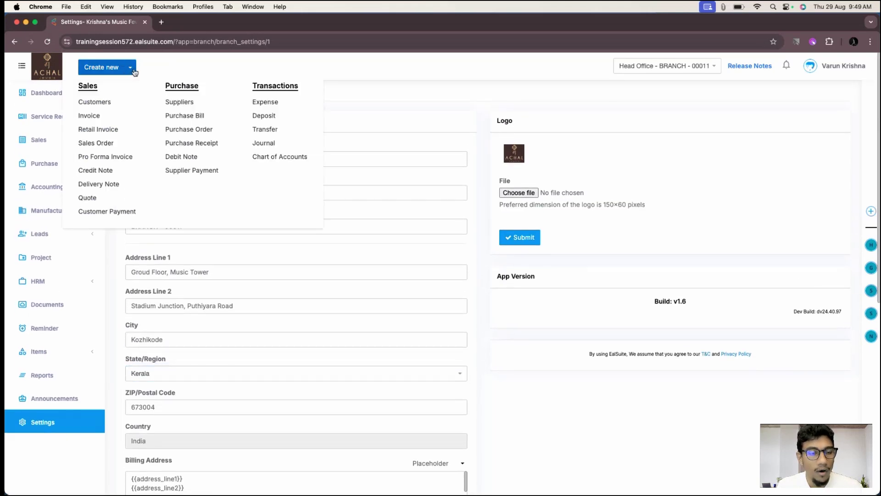
Open a new customer form in another tab and go to the Customers list.
left_click(107, 102, "super")
left_click(172, 23)
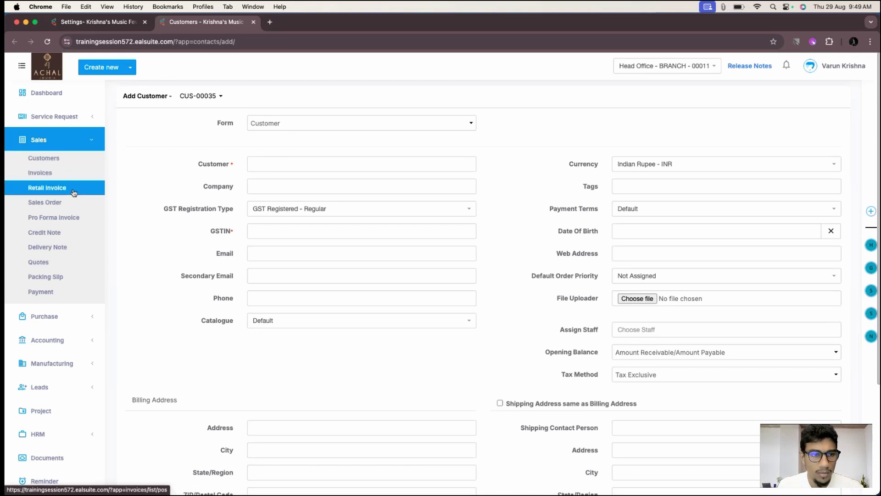
left_click(65, 160)
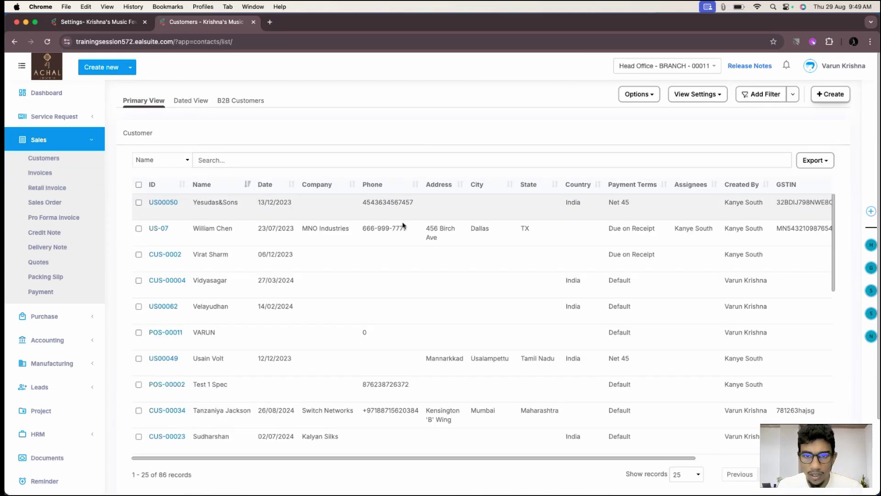
Check the Customers list's column view settings, then start a blank Add Customer form, CUS-00035.
scroll(515, 236, "right", 5)
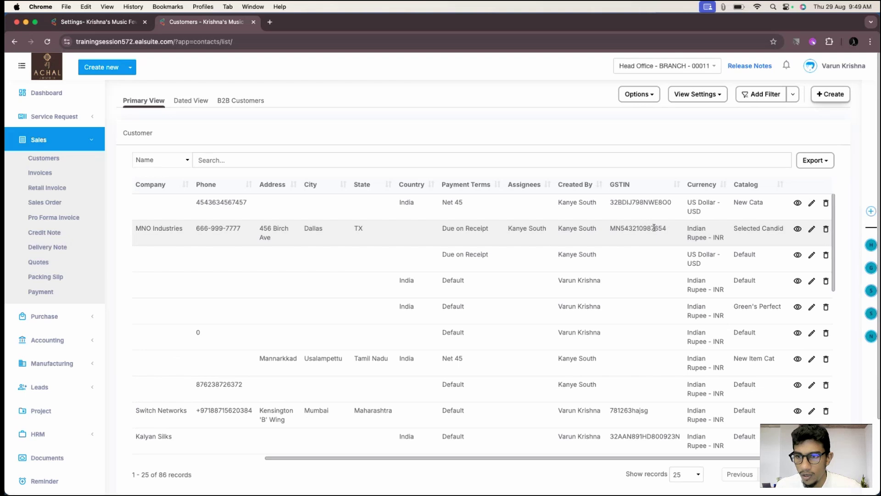
left_click(698, 94)
left_click(701, 131)
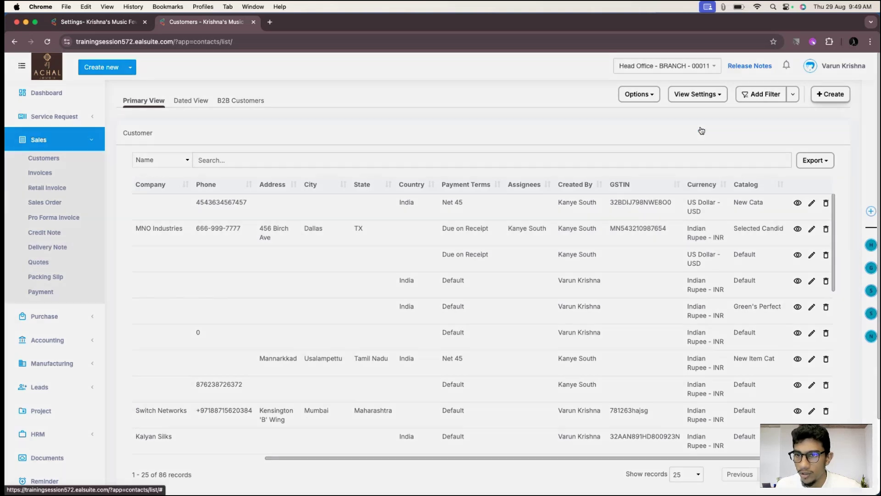
left_click(853, 193)
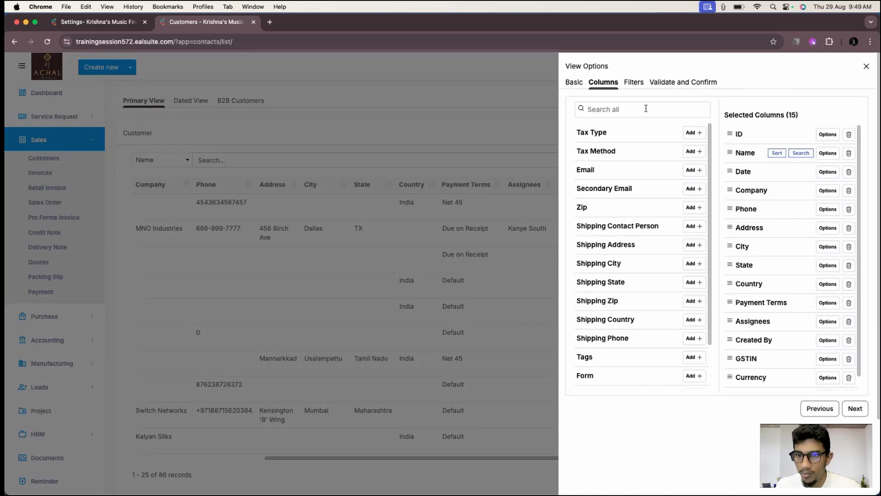
scroll(642, 184, "down", 3)
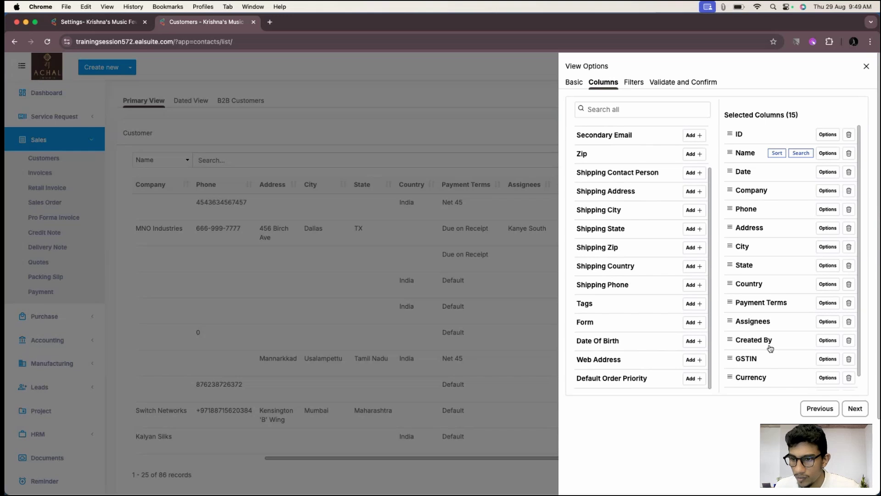
scroll(770, 348, "down", 1)
scroll(764, 352, "up", 1)
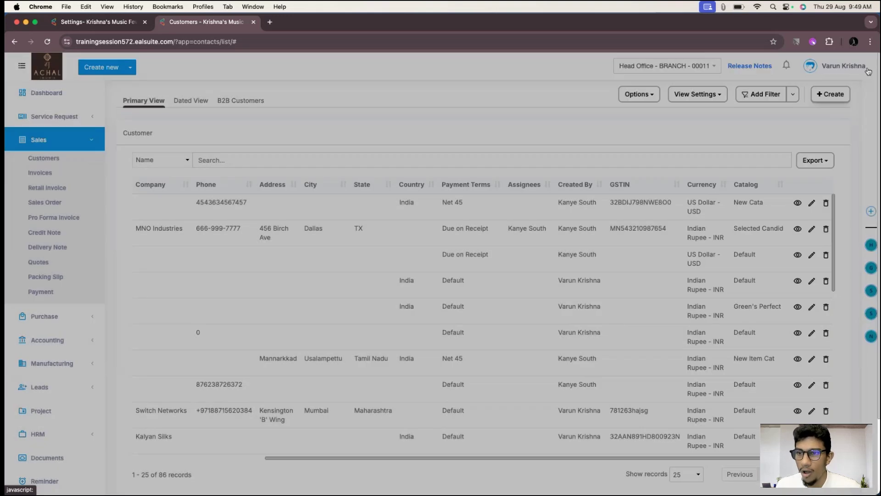
left_click(867, 67)
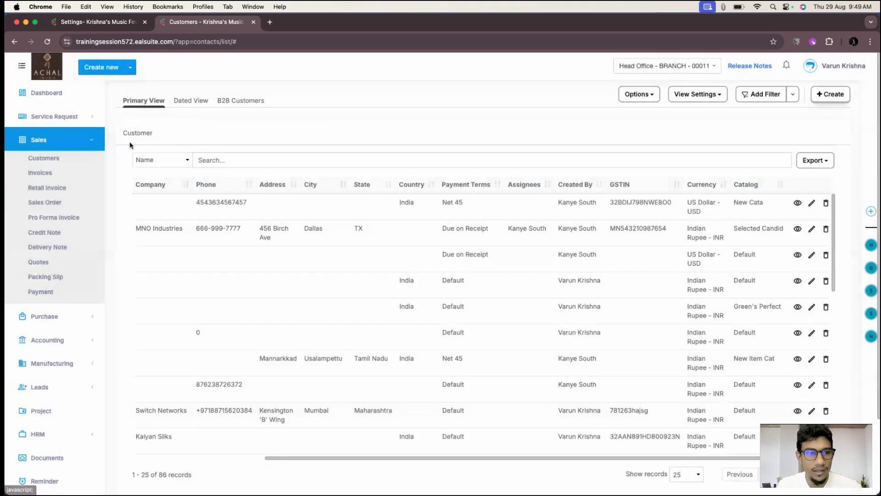
left_click(101, 68)
left_click(107, 98)
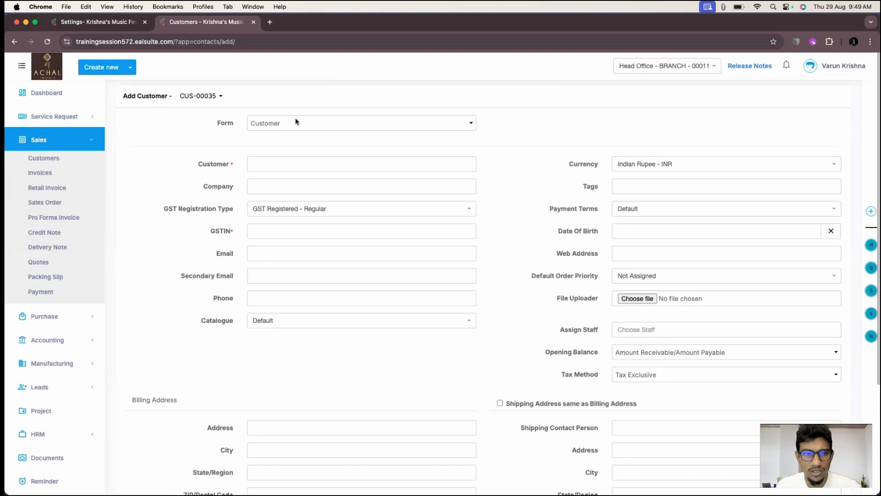
Enter the new customer's name and set GST Registration Type to SEZ.
left_click(286, 168)
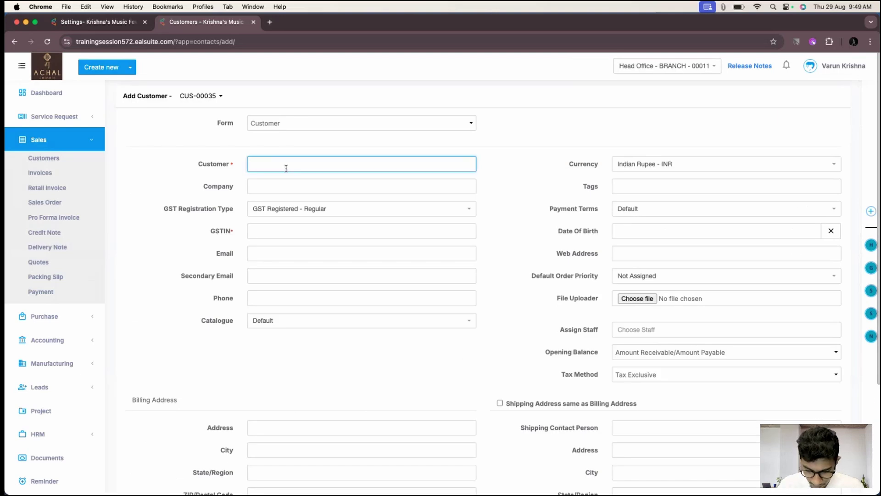
type("Kelvin P")
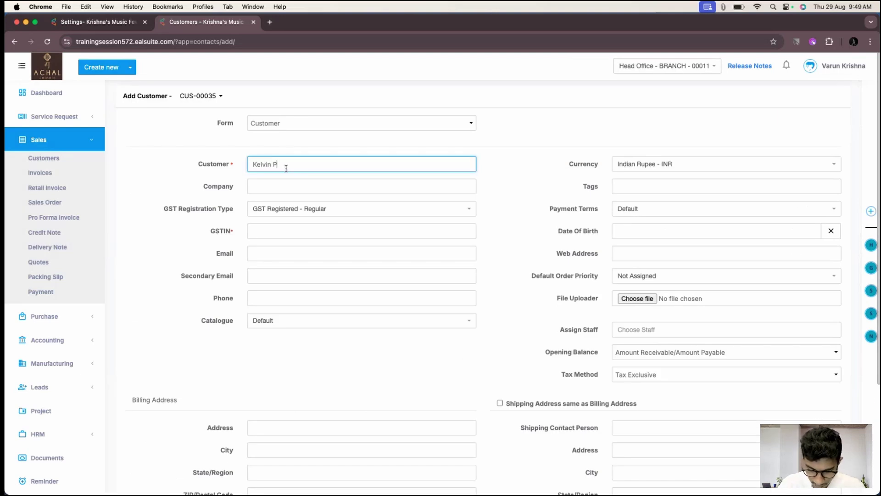
type("hilips")
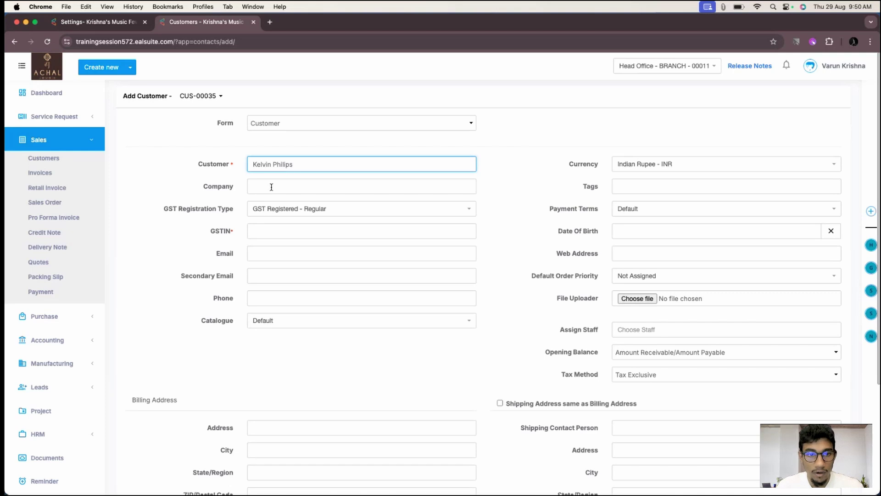
left_click(271, 207)
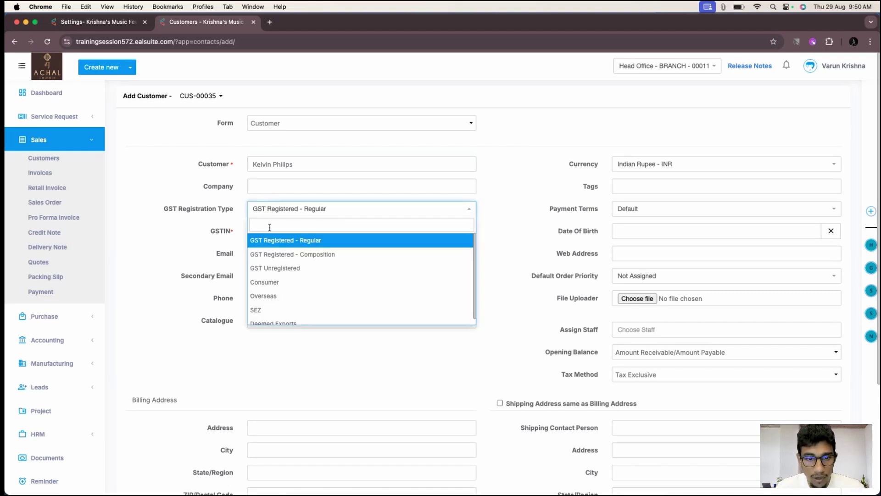
scroll(281, 258, "down", 1)
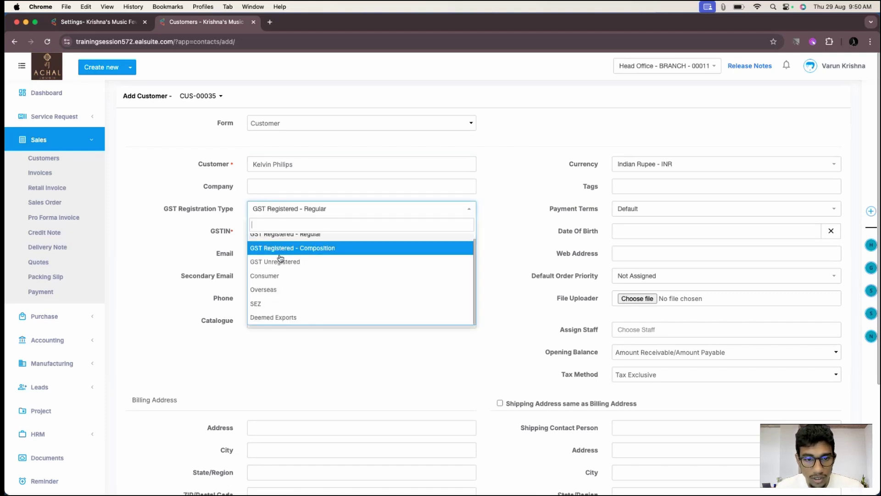
left_click(275, 302)
Fill in the company name and the customer's GSTIN in capitals, then save the customer.
left_click(276, 190)
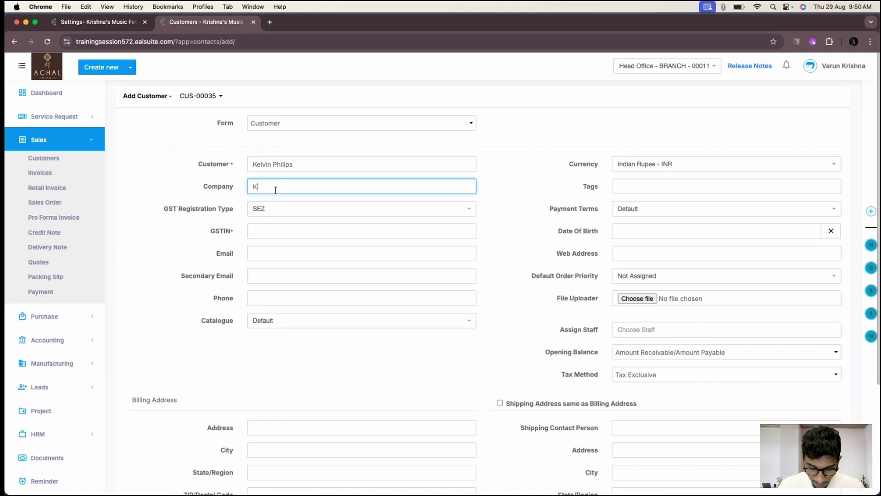
type("Kelv")
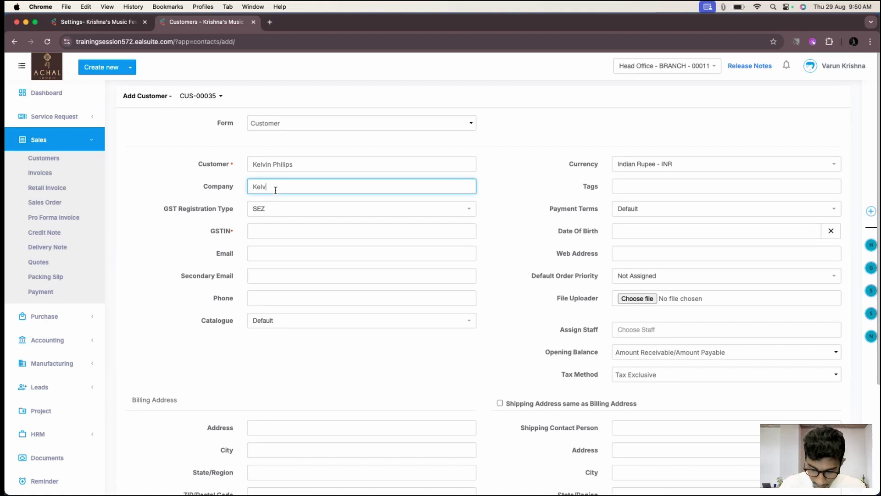
type("in Fasion")
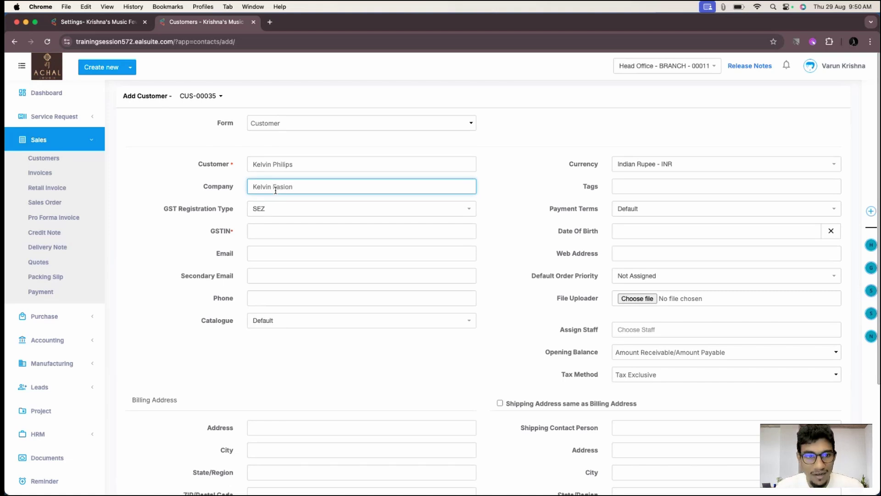
key("BackSpace")
key("BackSpace")
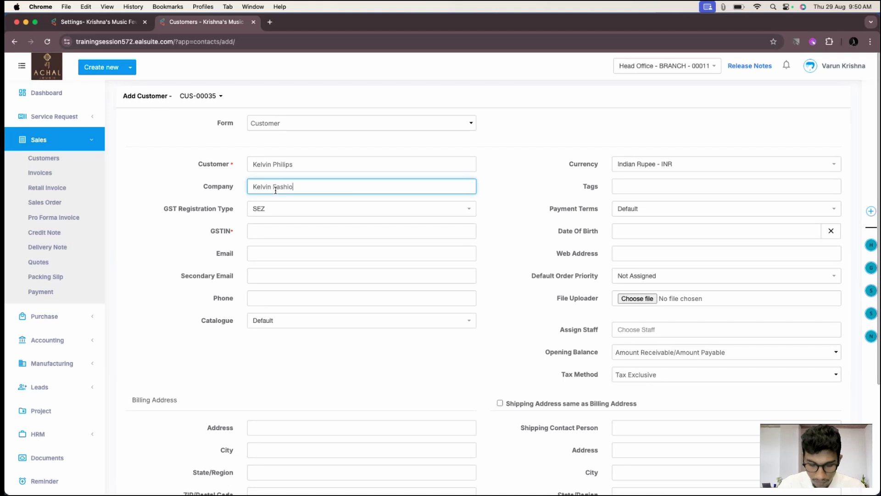
left_click(202, 213)
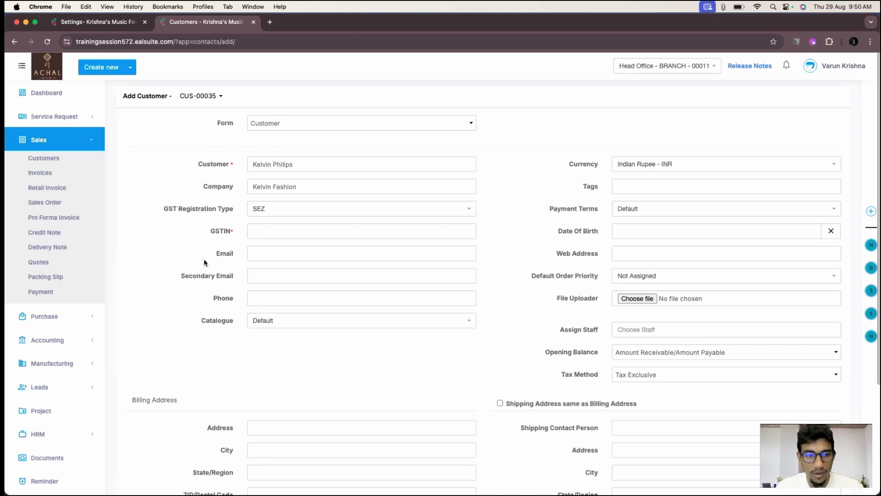
left_click(261, 230)
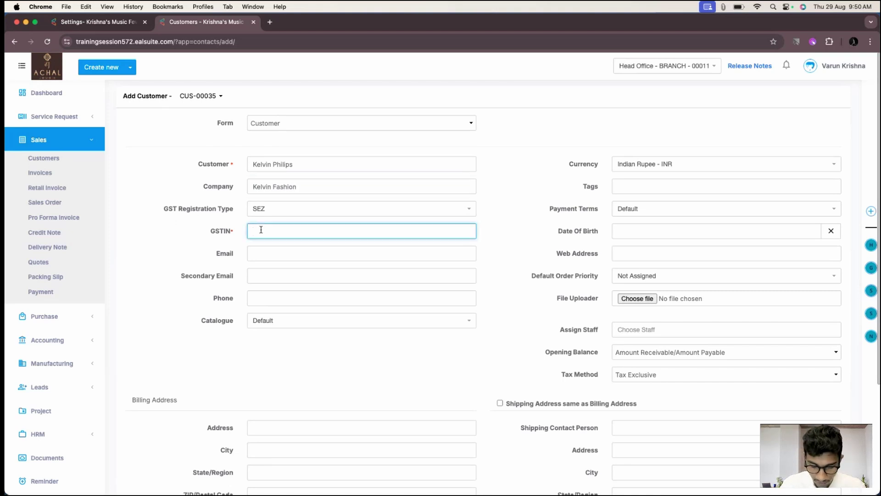
key("Caps_Lock")
type("32")
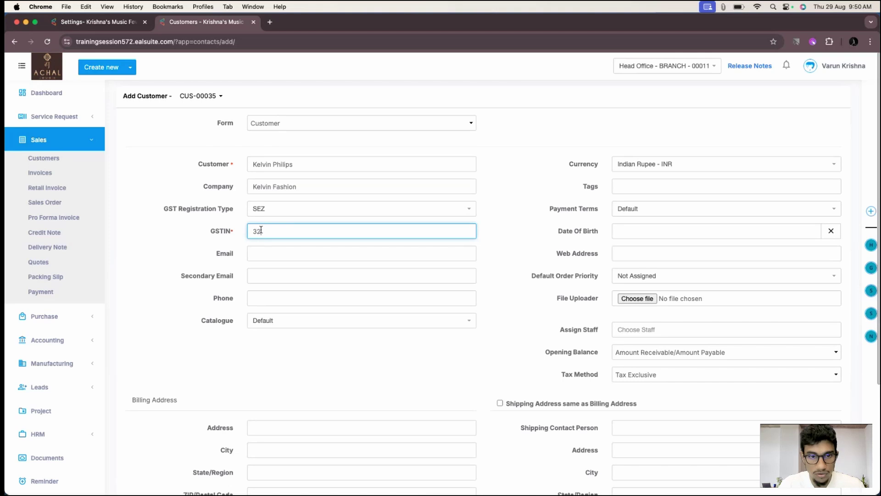
type("GHJ")
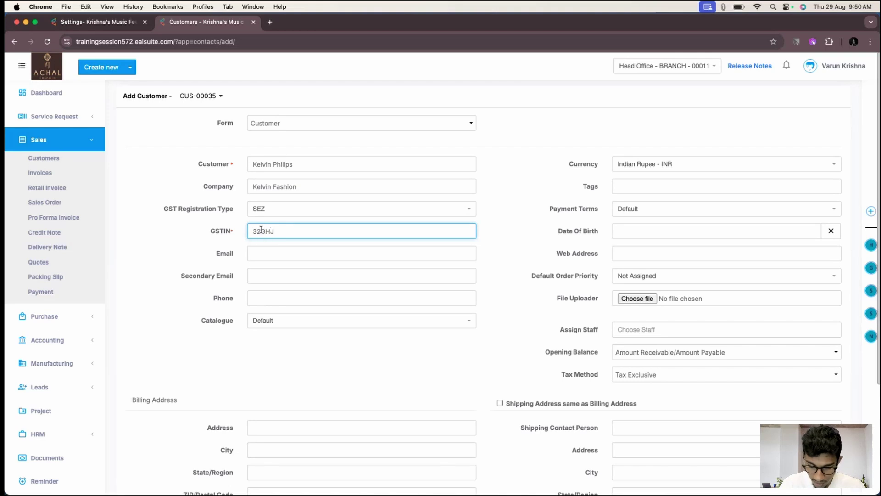
type("09K12J83")
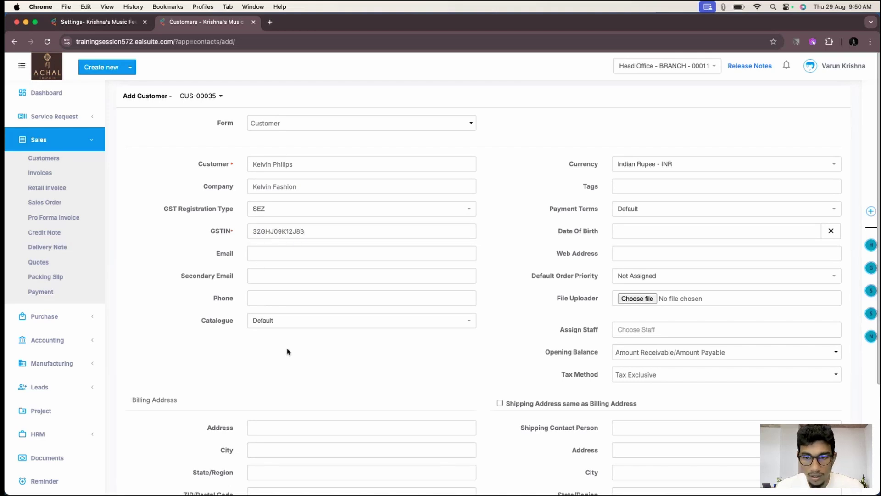
scroll(285, 367, "down", 5)
left_click(267, 434)
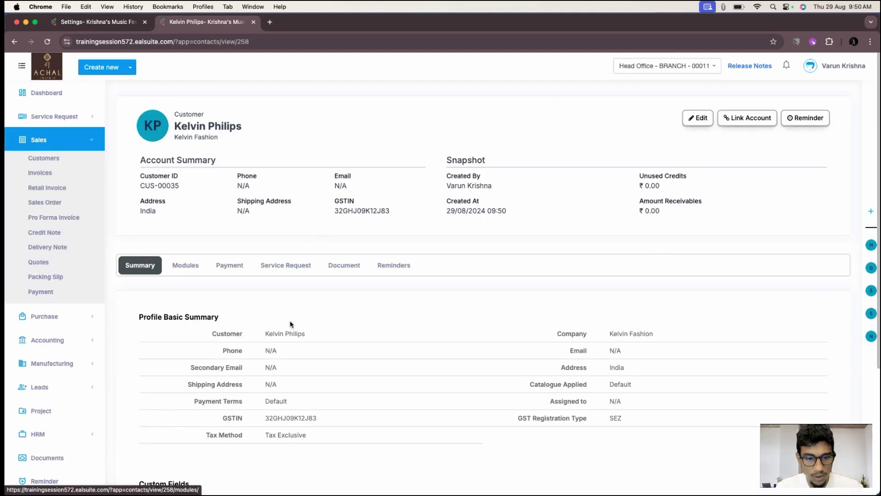
Show the new customer's invoices and other linked records.
scroll(289, 324, "down", 4)
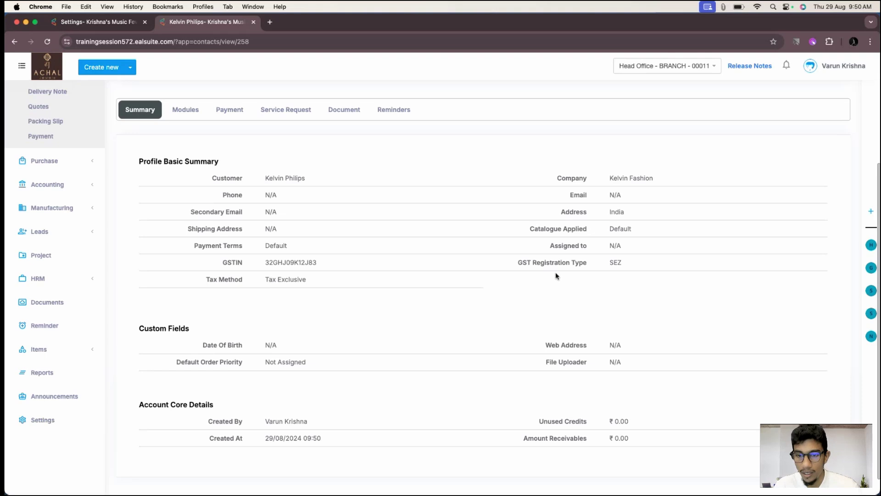
left_click_drag(608, 261, 633, 262)
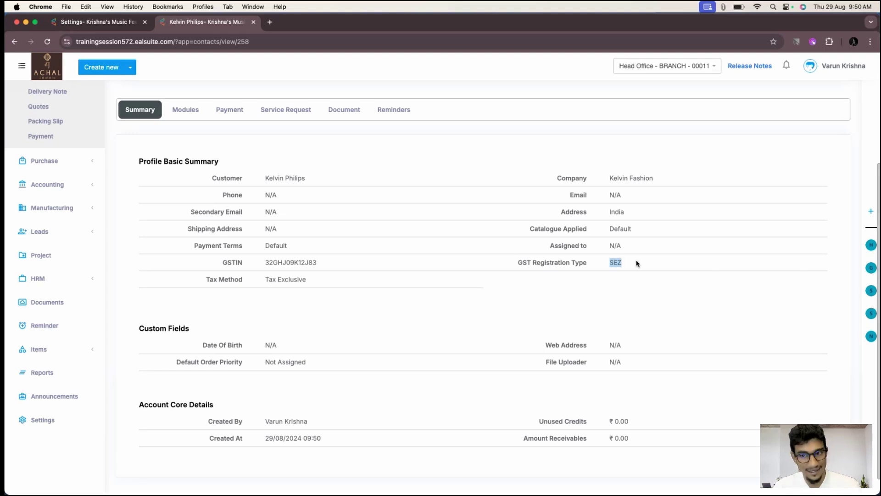
left_click(636, 262)
scroll(417, 263, "up", 4)
left_click(184, 269)
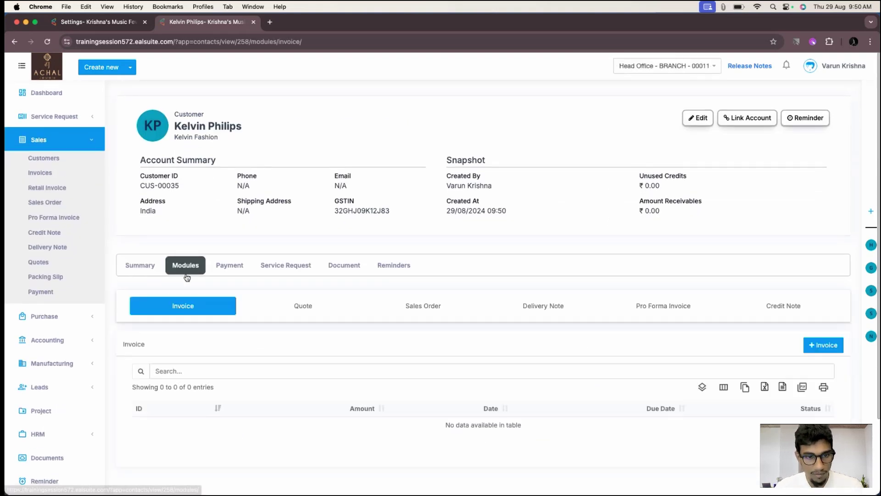
Start a new invoice with Honeywell Surge Protector on the first line.
left_click(813, 346)
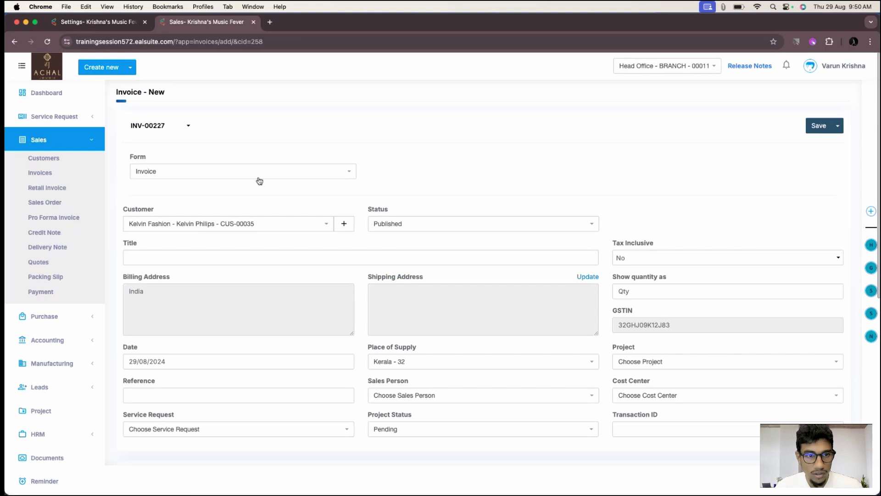
scroll(255, 257, "down", 5)
scroll(255, 260, "down", 3)
left_click(229, 236)
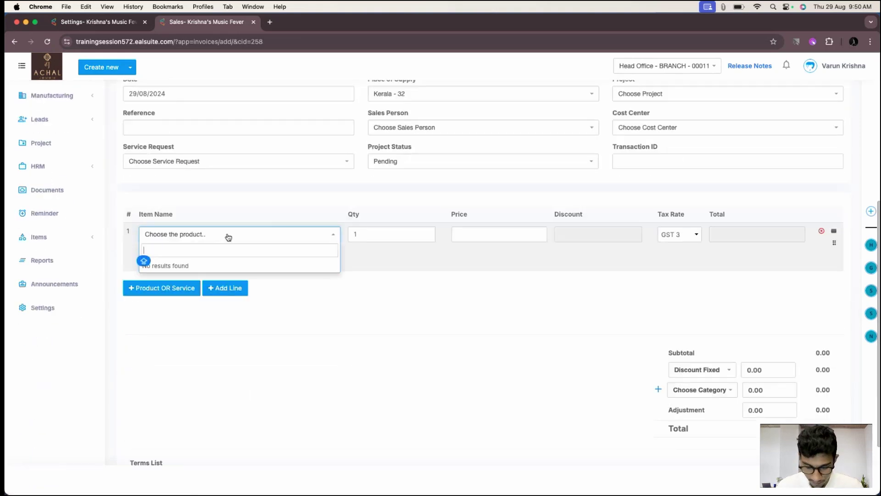
type("KE")
key("Return")
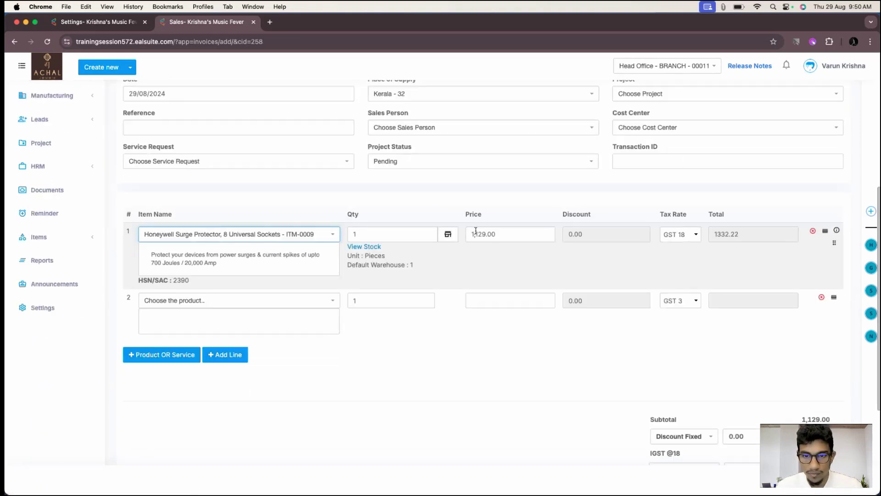
left_click(379, 231)
key("BackSpace")
type("2")
left_click(385, 330)
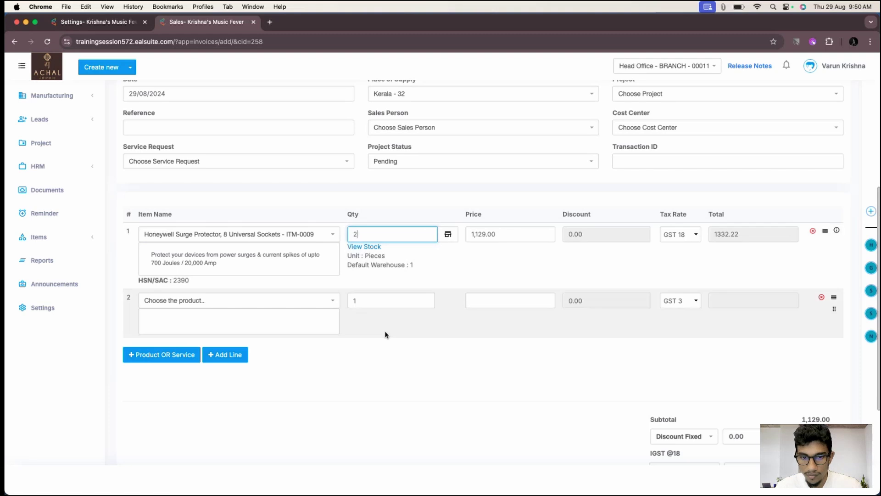
scroll(695, 331, "down", 5)
left_click_drag(682, 286, 647, 288)
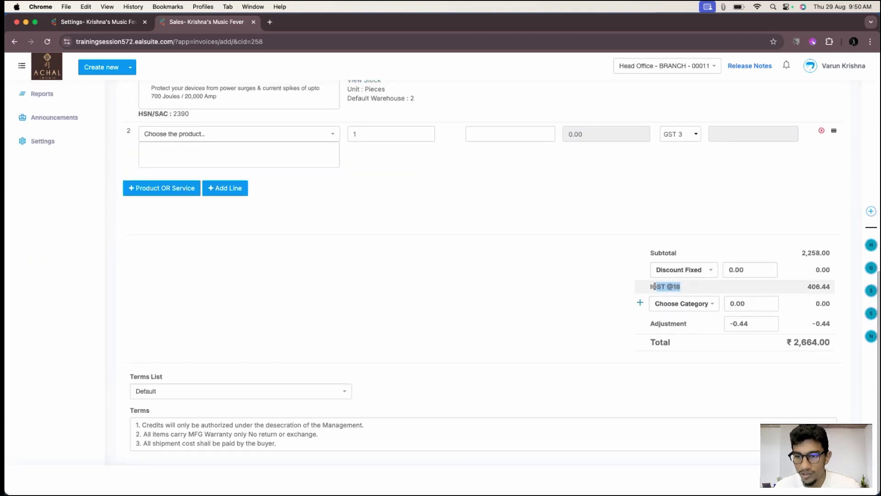
left_click(543, 289)
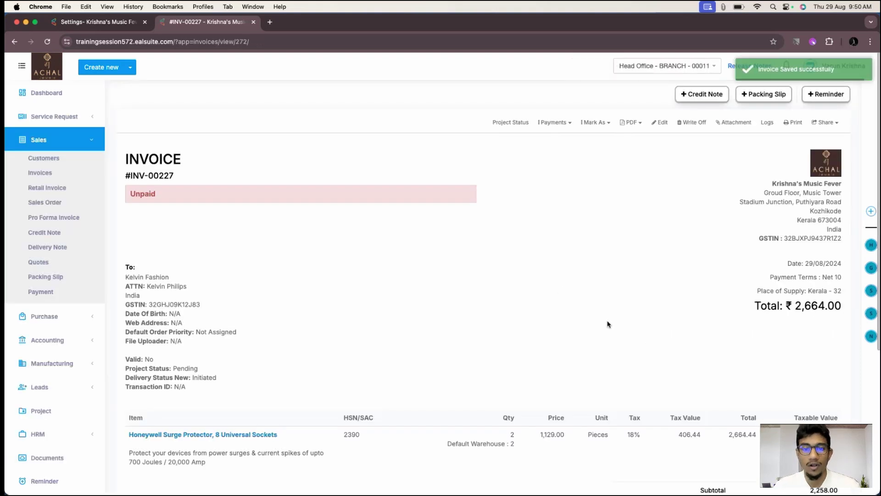
Verify the IGST@18% tax of 406.44 on invoice INV-00227, then close the invoice.
scroll(559, 290, "down", 5)
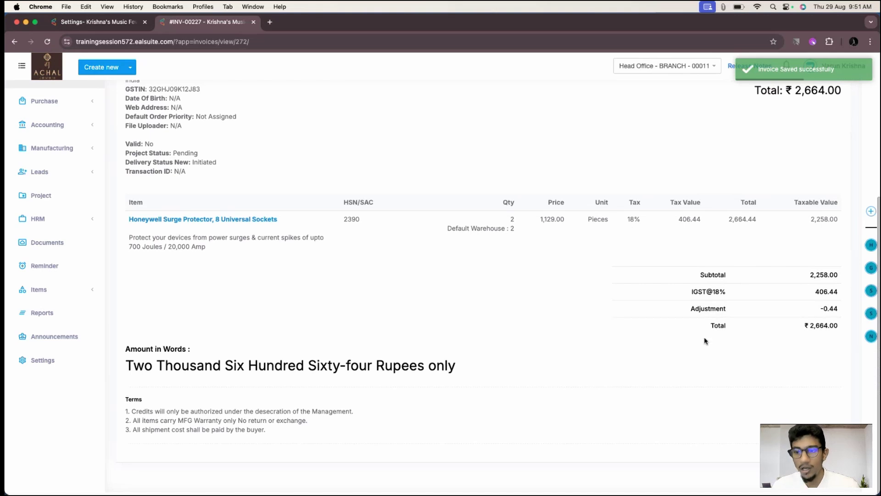
left_click_drag(692, 294, 738, 293)
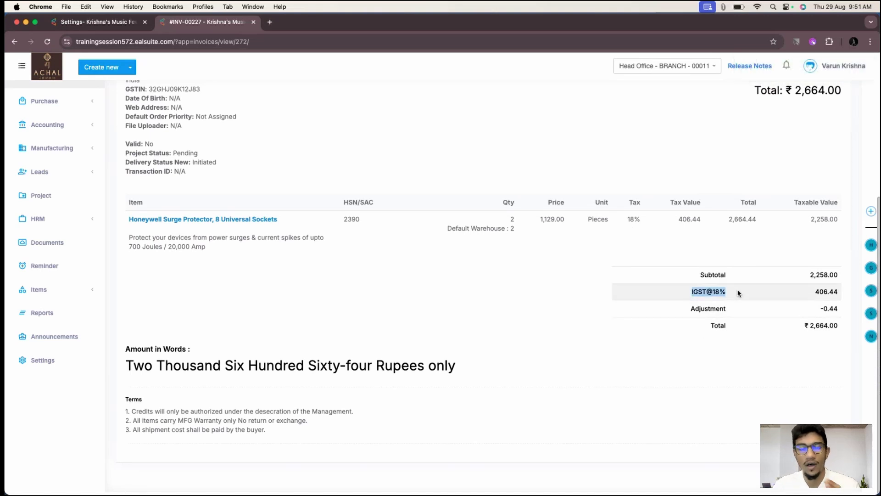
left_click(577, 324)
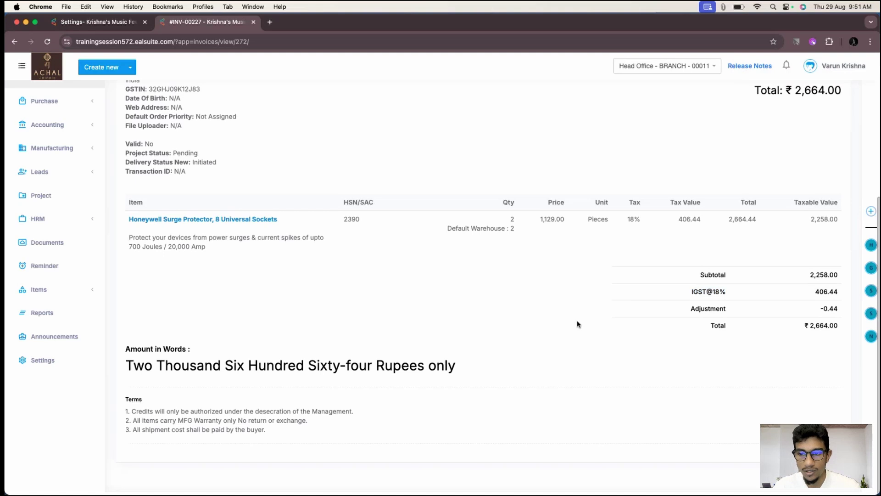
scroll(578, 324, "up", 5)
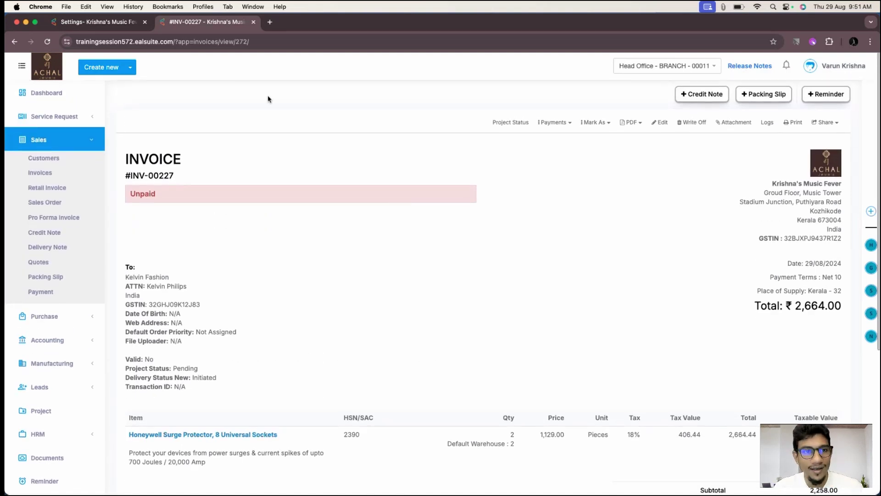
left_click(254, 22)
Advance the slideshow to the Warehouse Transfer Validation slide, then bring EalSuite back maximized.
left_click(17, 22)
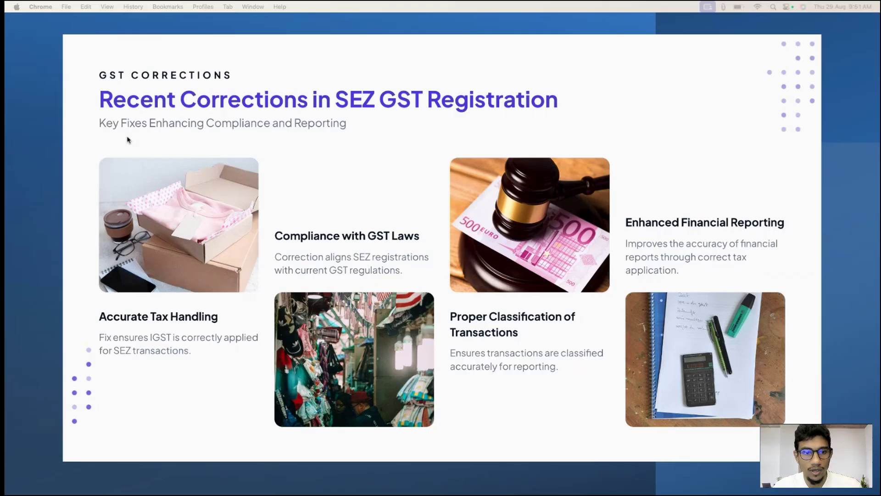
left_click(107, 487)
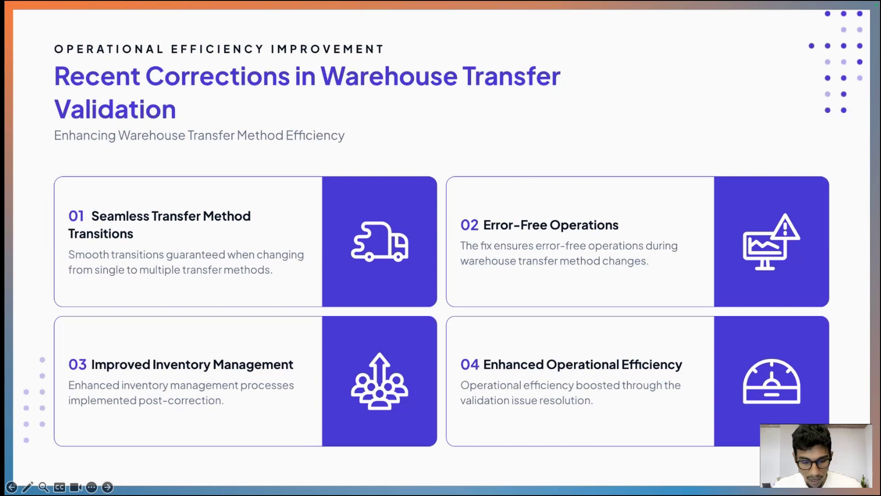
left_click_drag(204, 486, 244, 102)
double_click(260, 100)
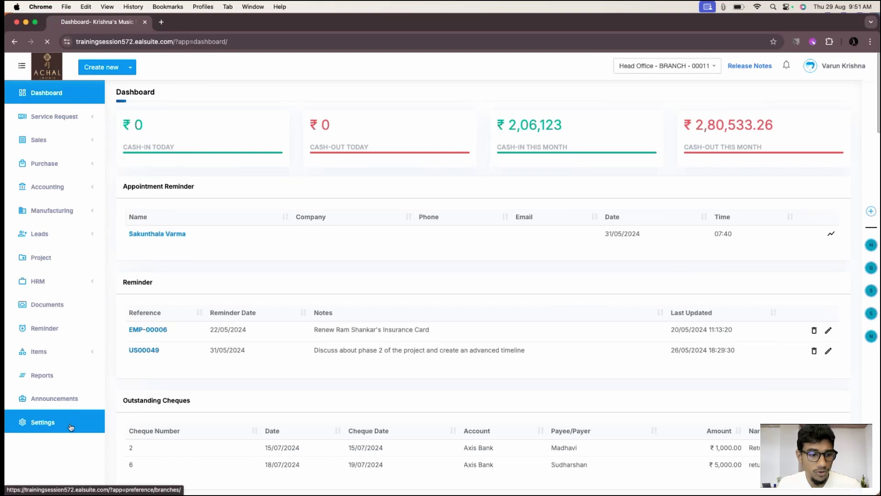
Navigate from Settings to the Head Office Inventory Preferences, after briefly viewing Sales Preferences.
left_click(70, 426)
left_click(139, 169)
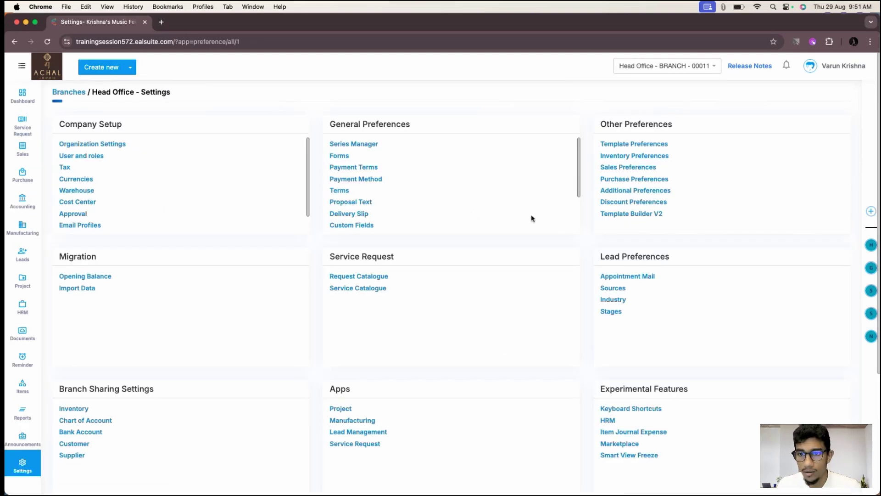
left_click(634, 171)
scroll(327, 294, "down", 5)
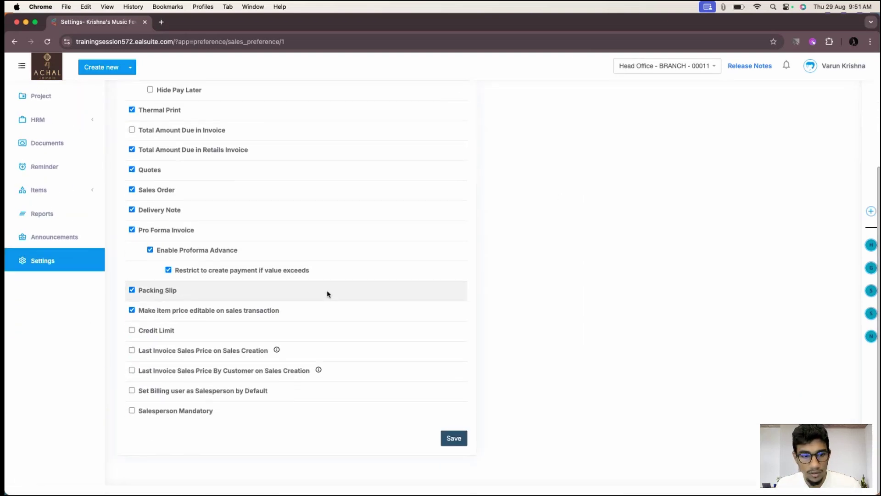
scroll(212, 199, "up", 5)
left_click(187, 95)
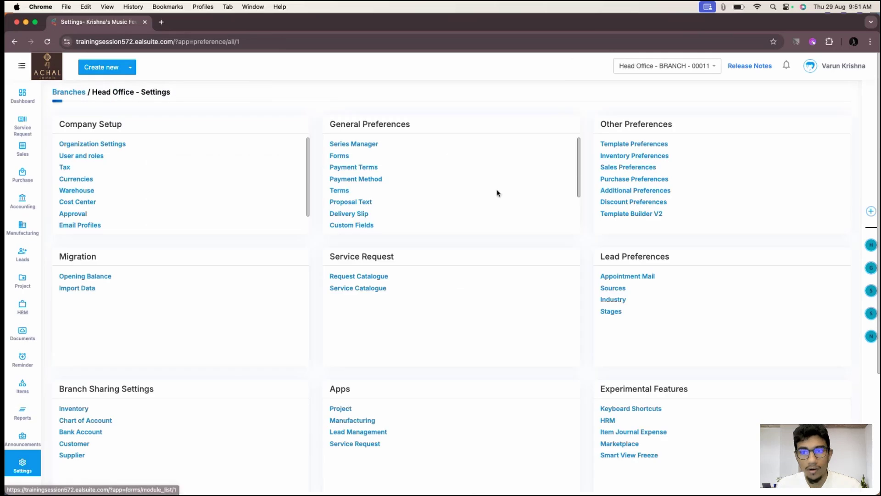
left_click(627, 157)
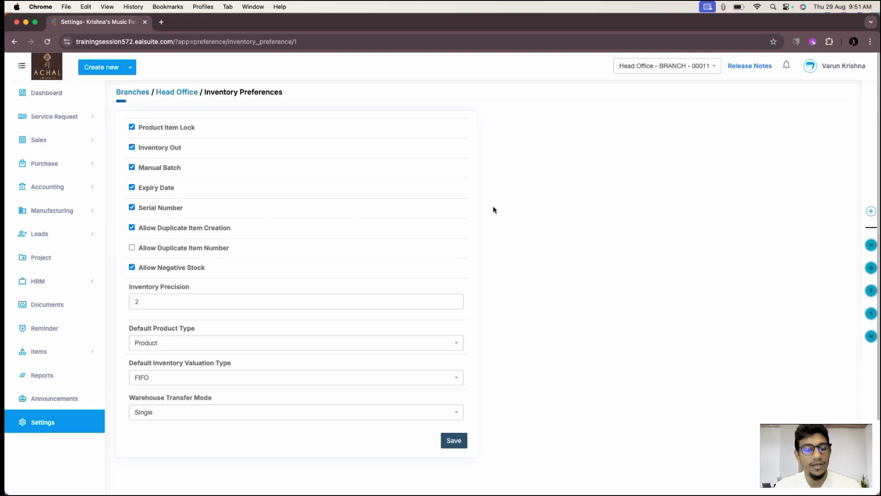
Check the Warehouse Transfer Mode setting and review the Head Office warehouses in another tab.
left_click_drag(128, 398, 222, 396)
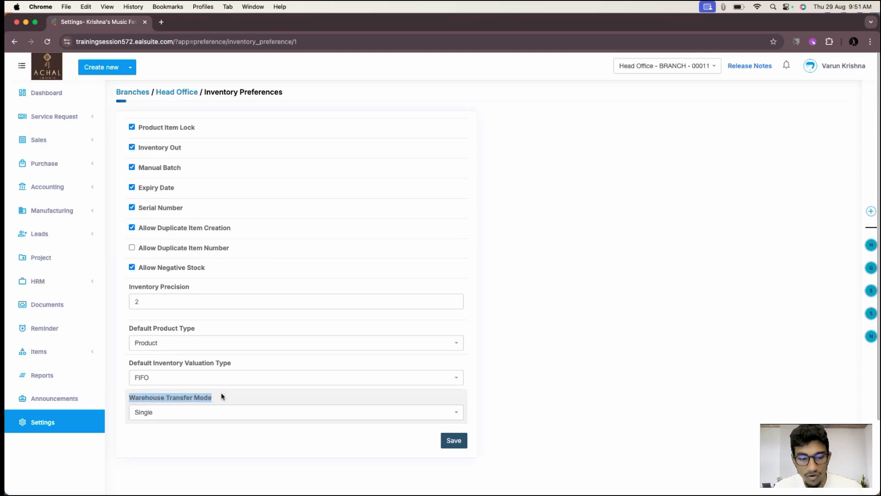
left_click(224, 397)
left_click(73, 425, "super")
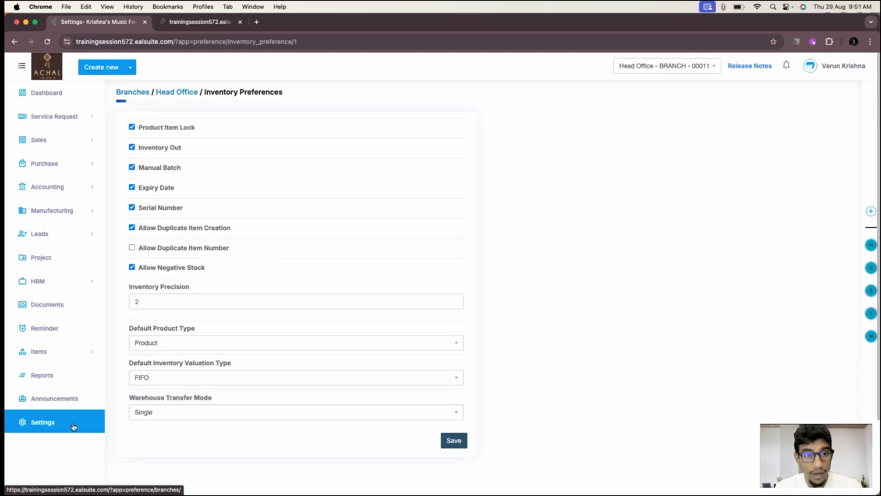
left_click(197, 23)
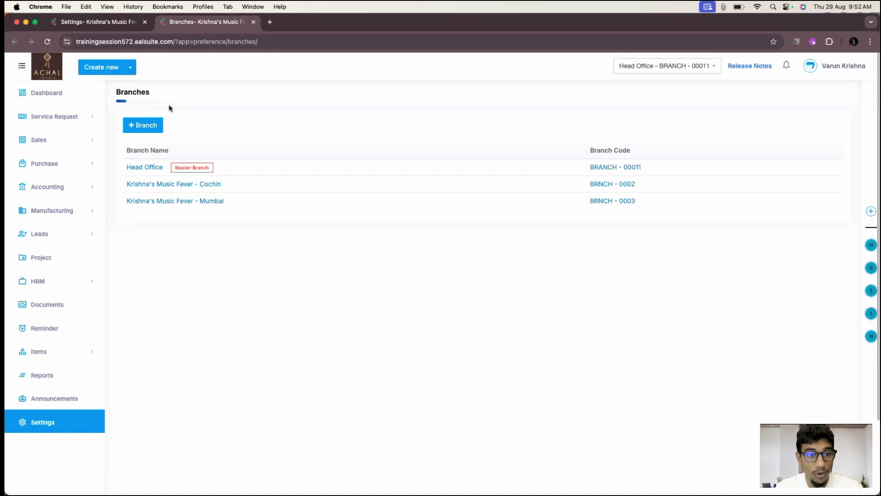
left_click(149, 168)
left_click(80, 191)
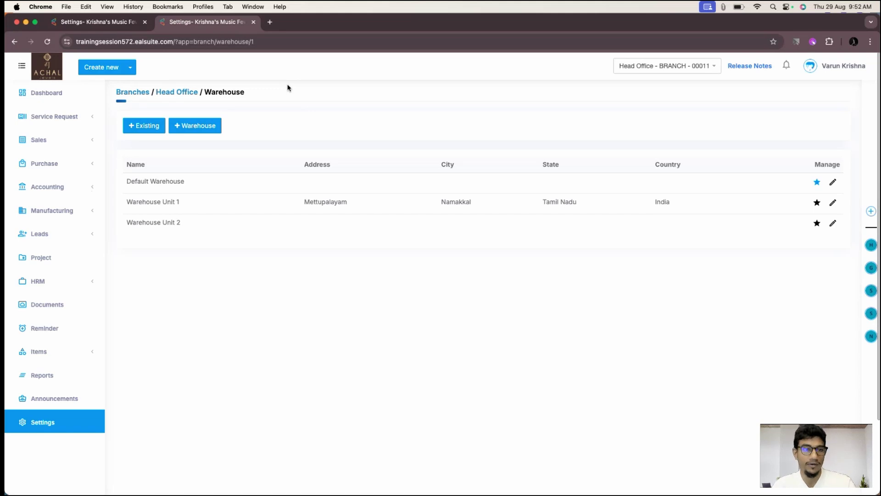
Save the Inventory Preferences with Warehouse Transfer Mode left at Single.
left_click(91, 24)
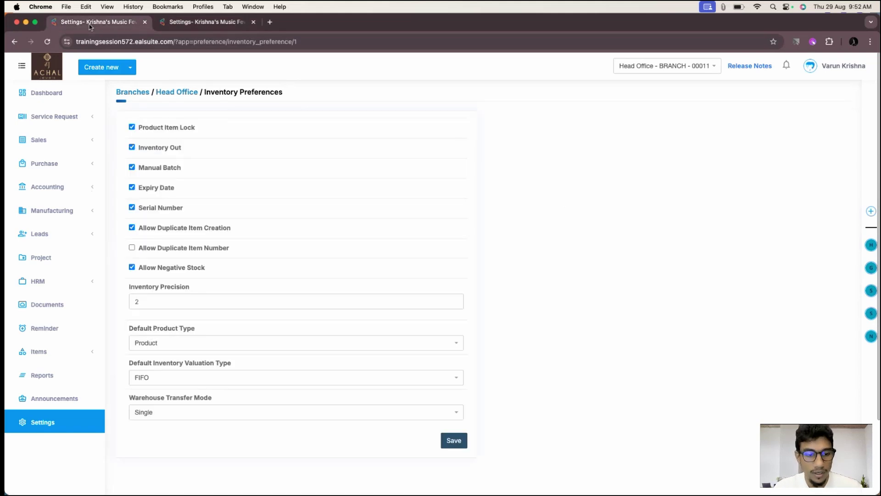
left_click(448, 439)
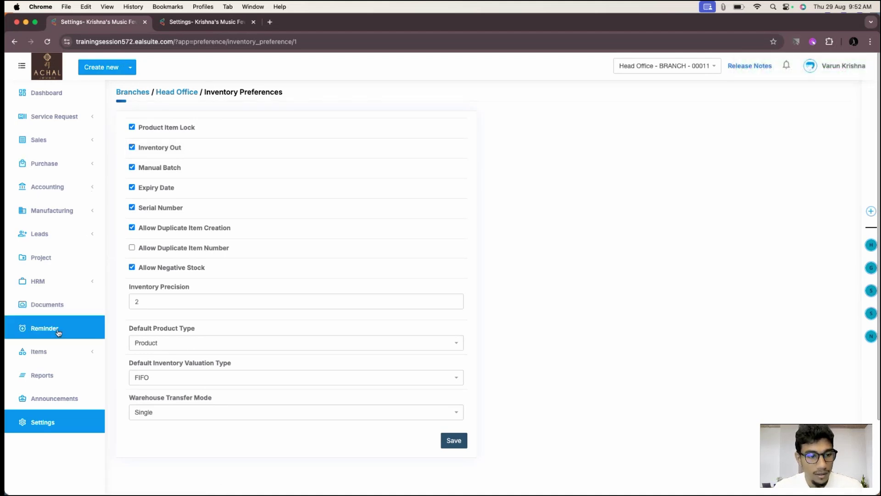
left_click(52, 353)
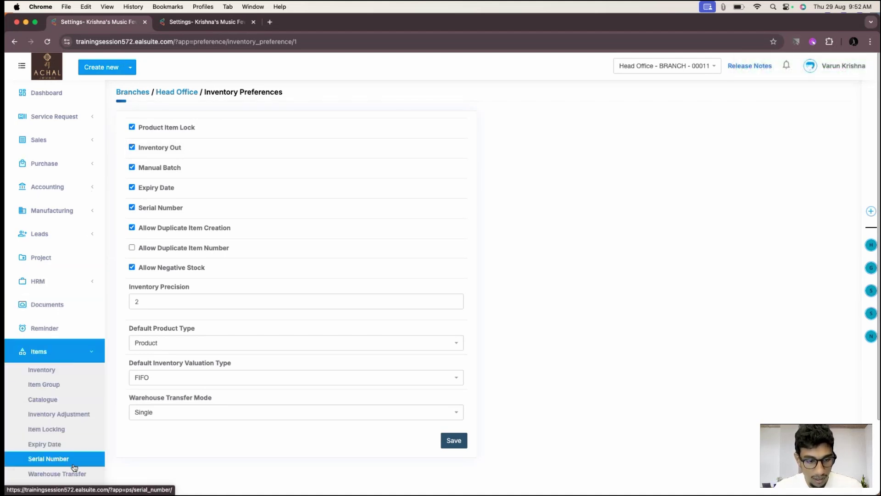
Start a new warehouse transfer from Warehouse Unit 1 to Warehouse Unit 2.
left_click(73, 473, "super")
left_click(306, 23)
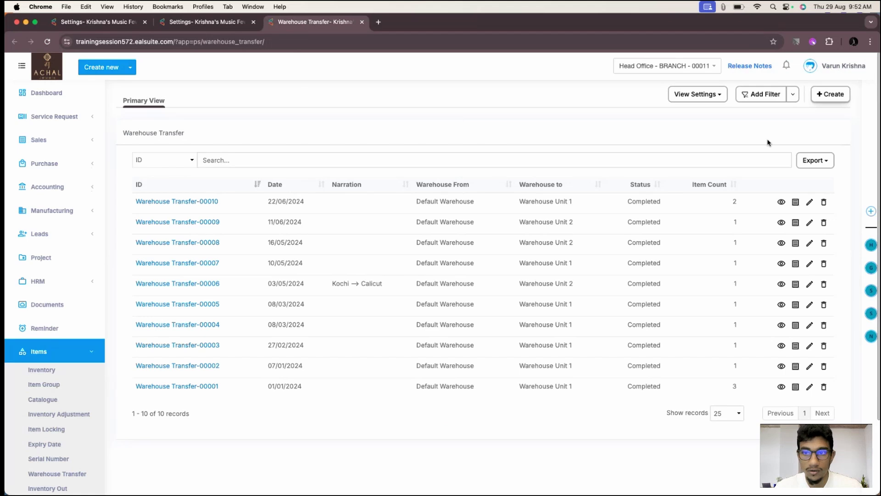
left_click(820, 98)
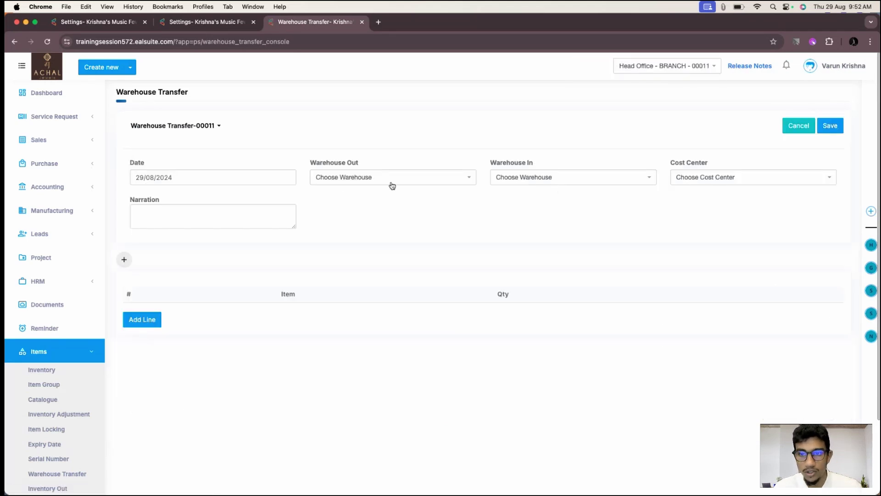
left_click(426, 180)
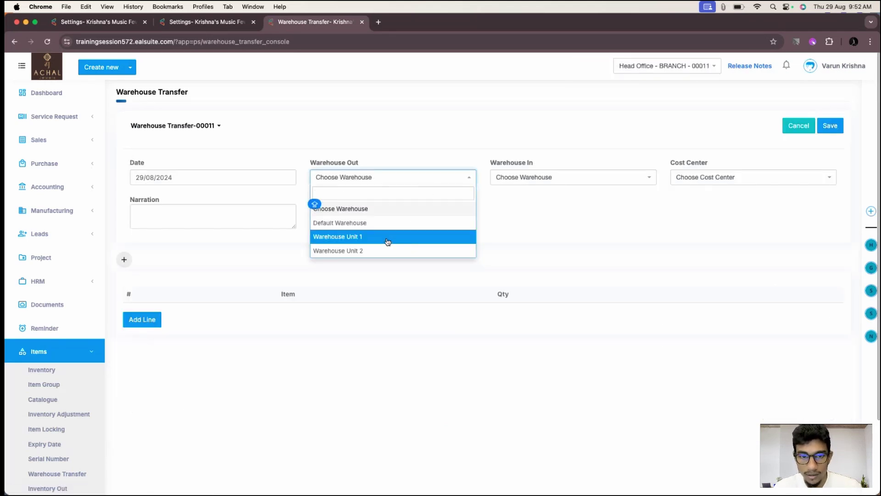
left_click(388, 242)
left_click(567, 183)
left_click(553, 258)
left_click(552, 175)
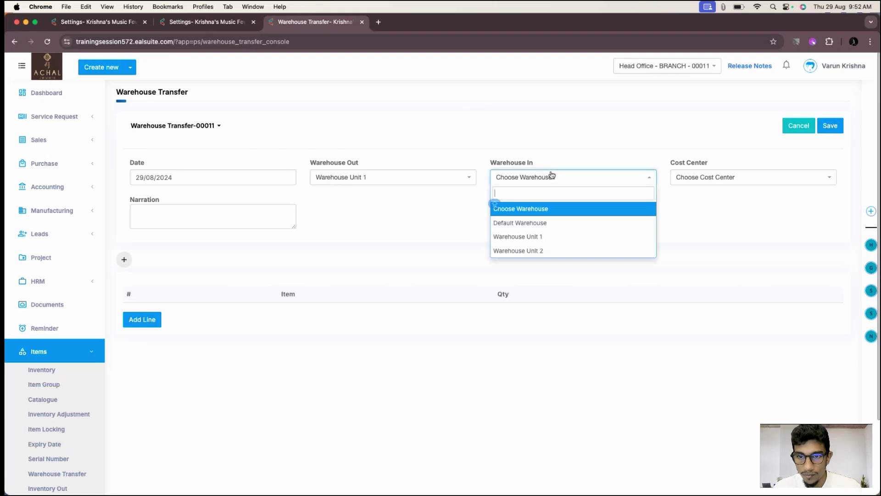
left_click(548, 250)
Add Coin Purse for Men as a line and switch the source to Default Warehouse.
left_click(124, 260)
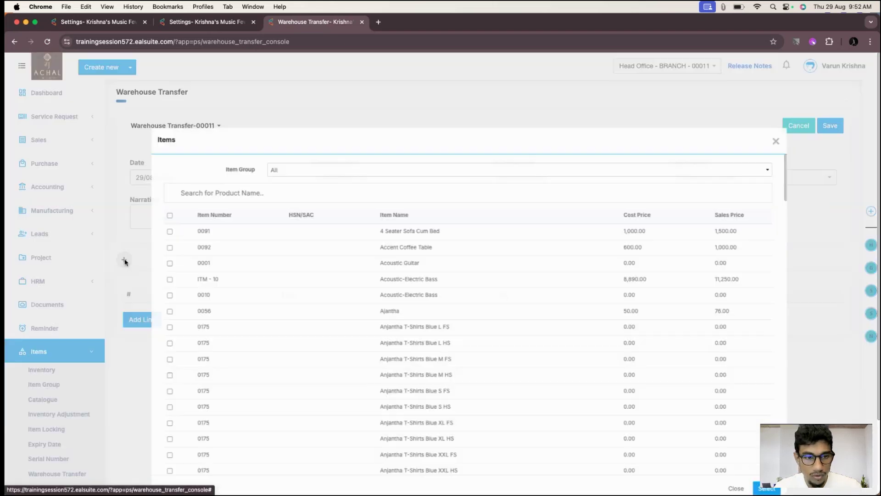
scroll(119, 390, "down", 10)
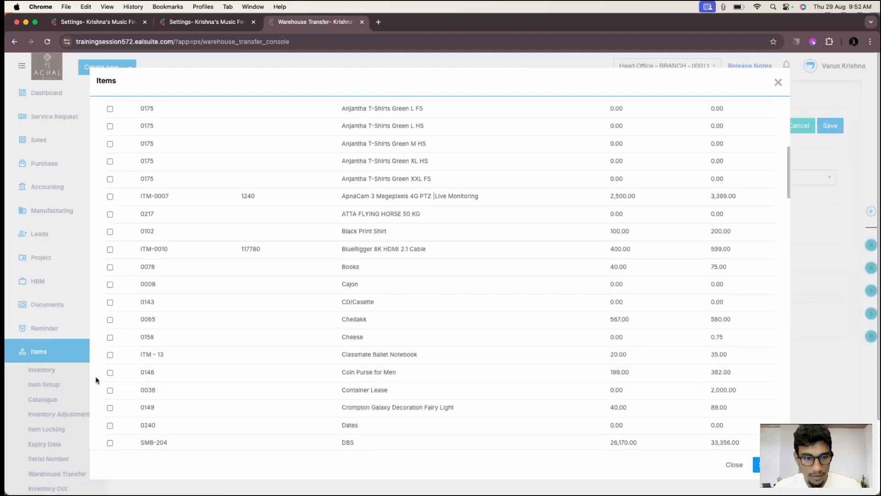
left_click(110, 372)
left_click(757, 464)
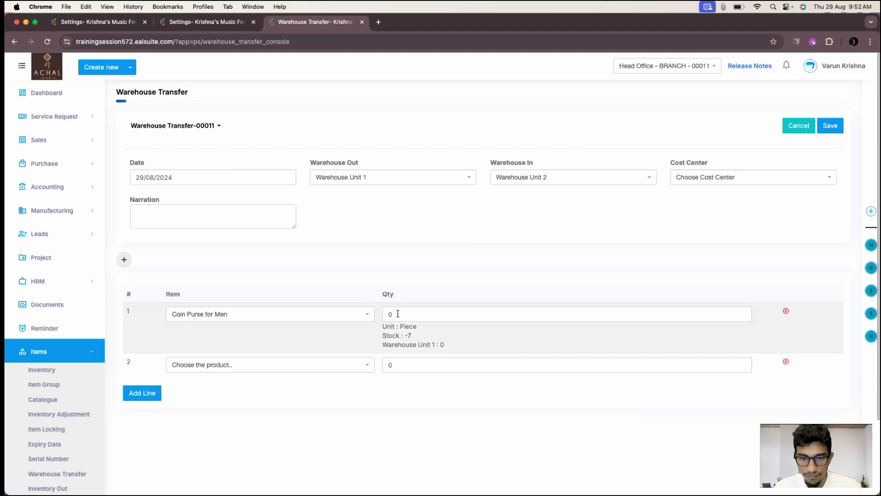
left_click(404, 177)
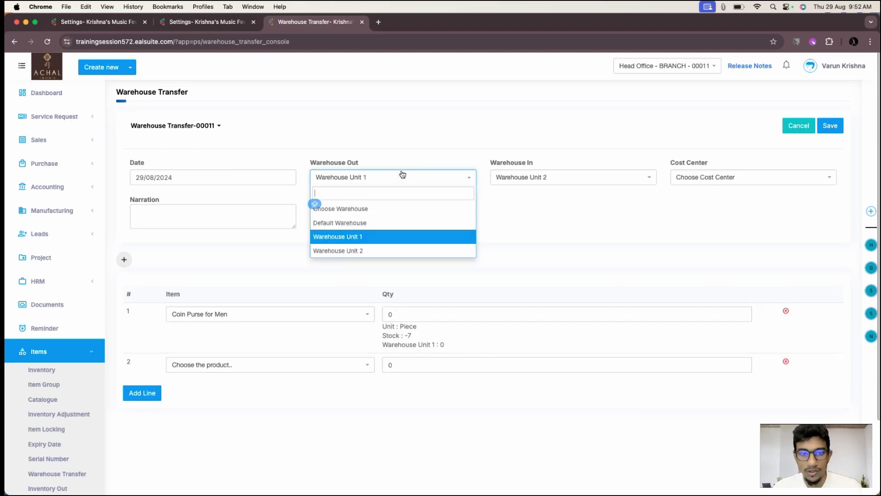
left_click(381, 224)
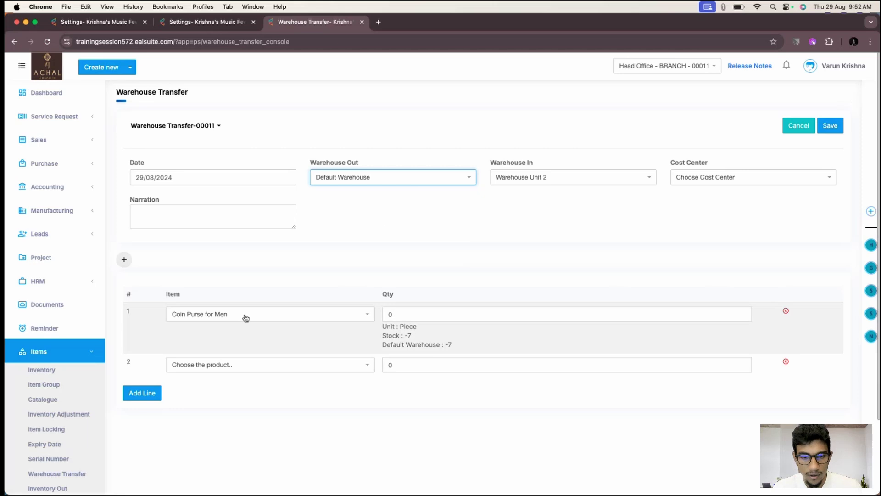
Change row 1 to Digital Drum Pad with quantity 2 and save transfer 00011.
left_click(225, 312)
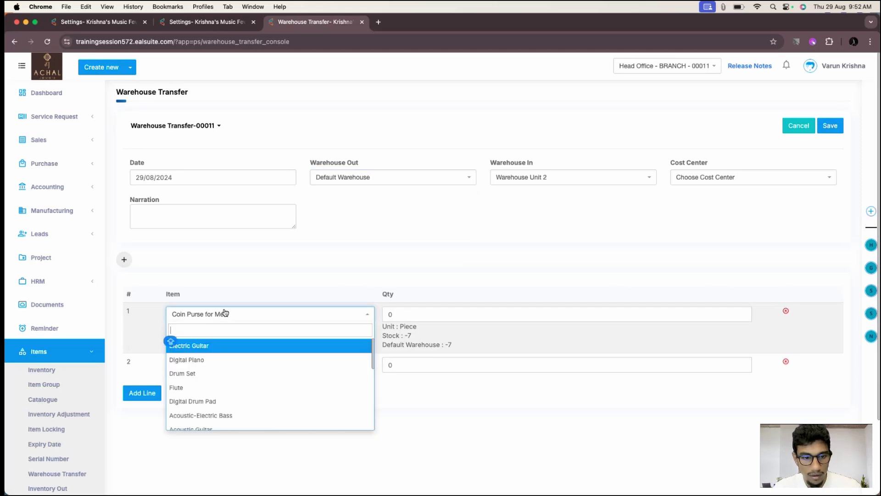
left_click(210, 403)
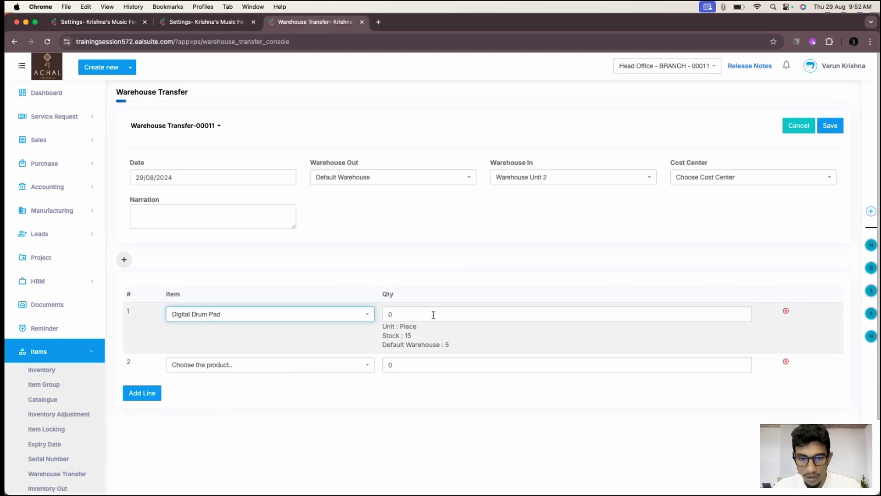
left_click(447, 345)
left_click(409, 336)
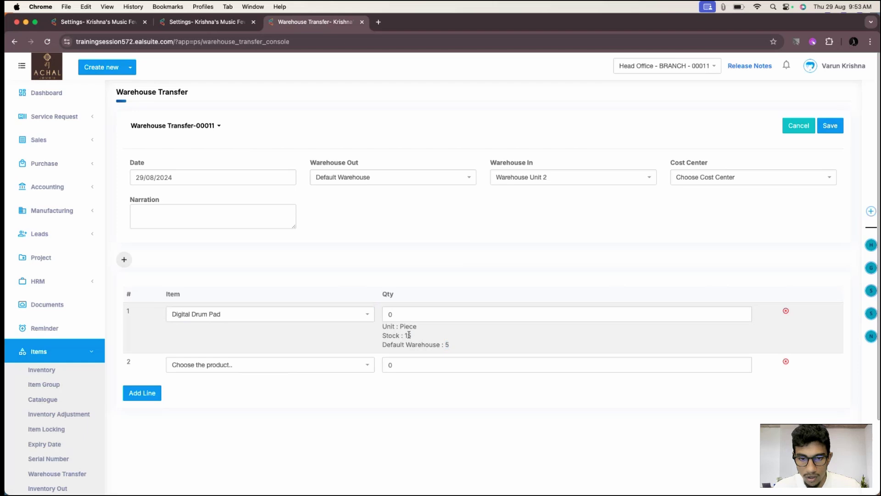
left_click(398, 314)
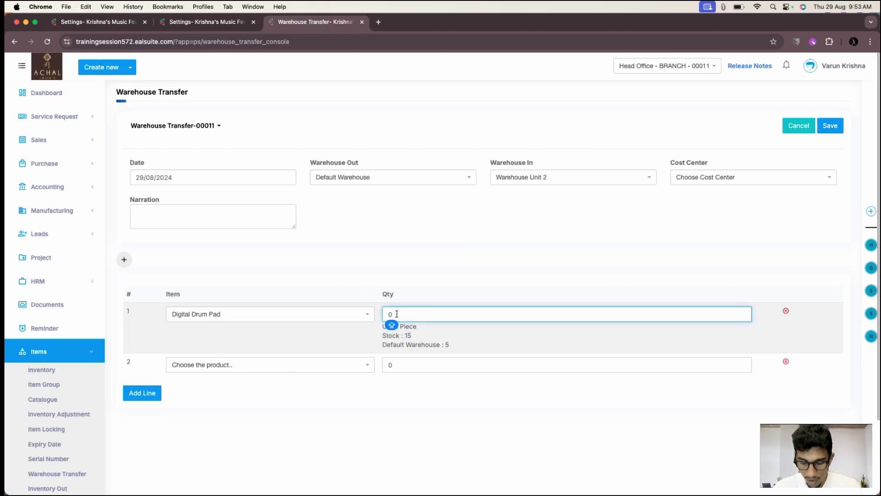
key("BackSpace")
type("2")
left_click(378, 403)
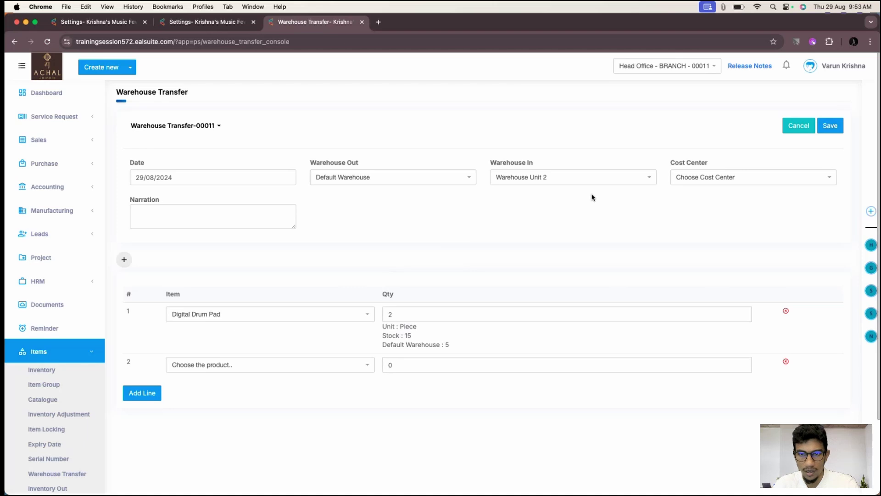
left_click(844, 124)
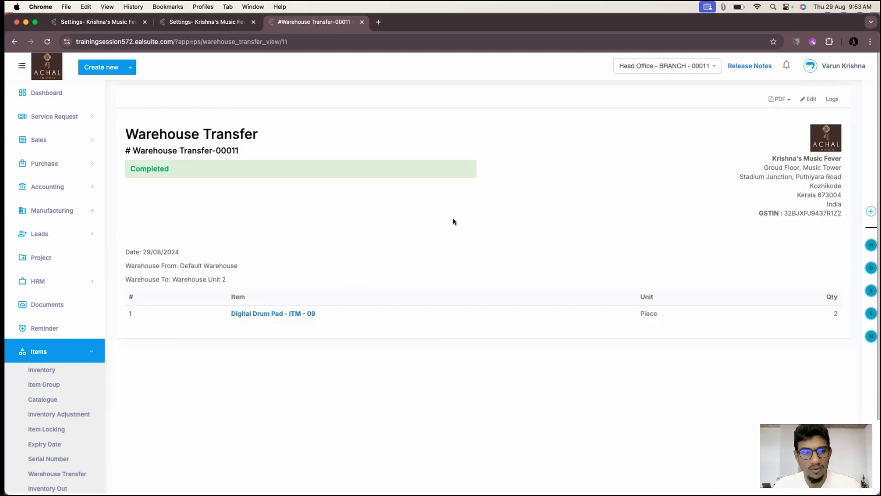
Begin transfer 00012, save Warehouse Transfer Mode as Multiple, and reload the transfer form.
left_click(55, 473)
left_click(813, 100)
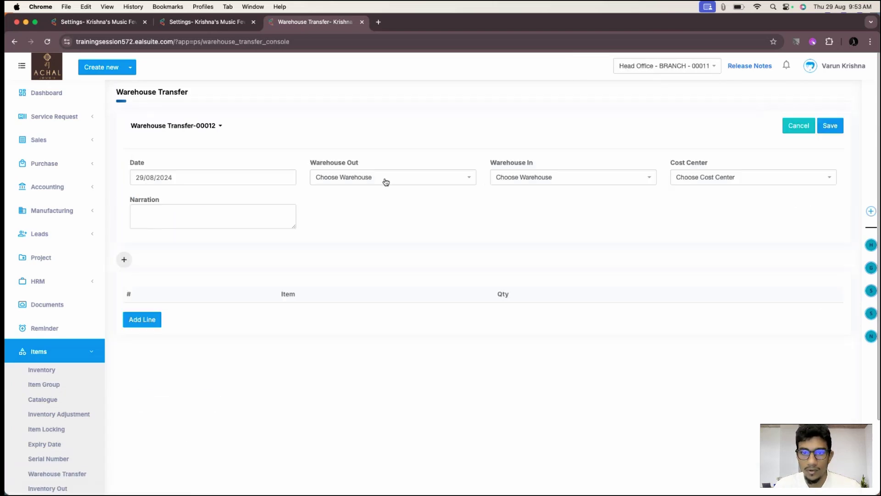
left_click(207, 22)
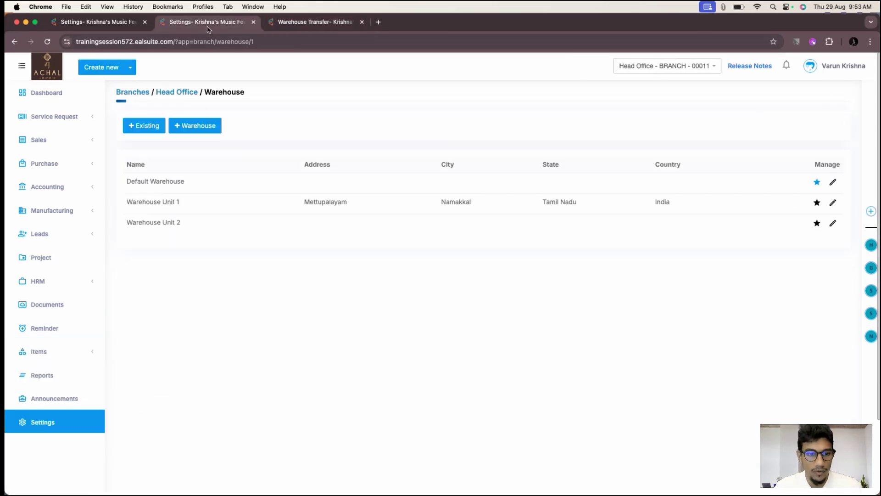
left_click(97, 21)
left_click(137, 416)
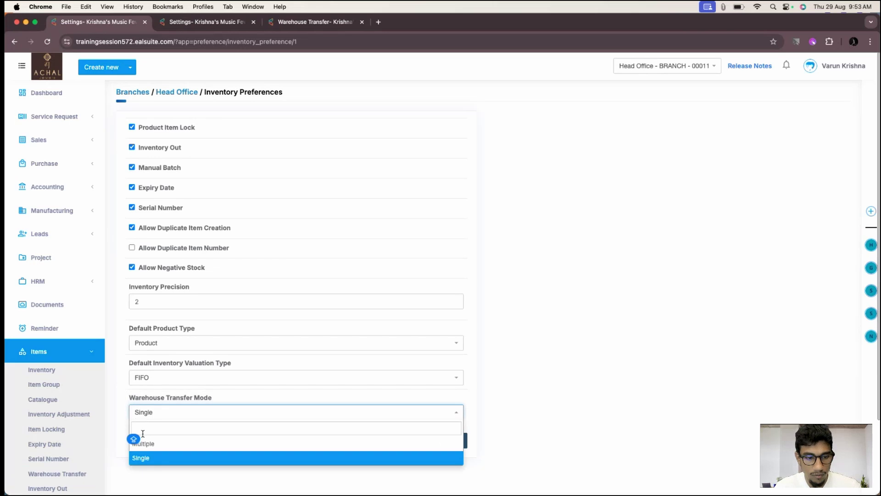
left_click(135, 442)
left_click(454, 440)
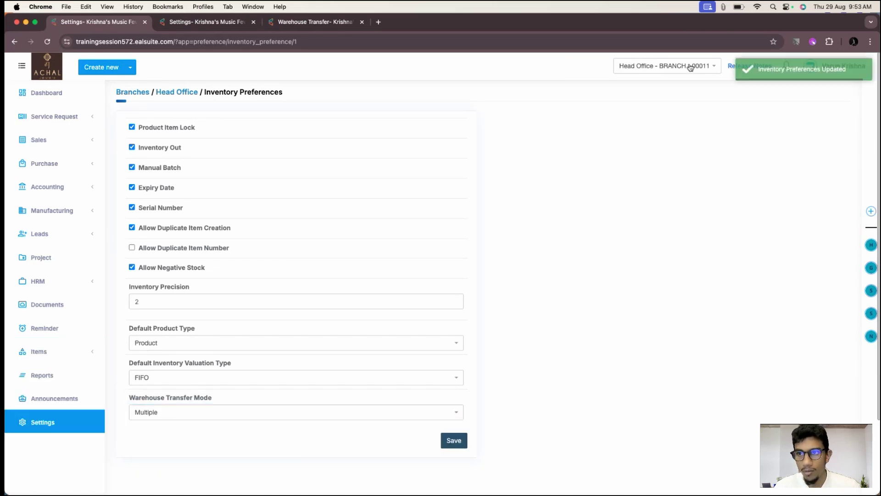
left_click(303, 21)
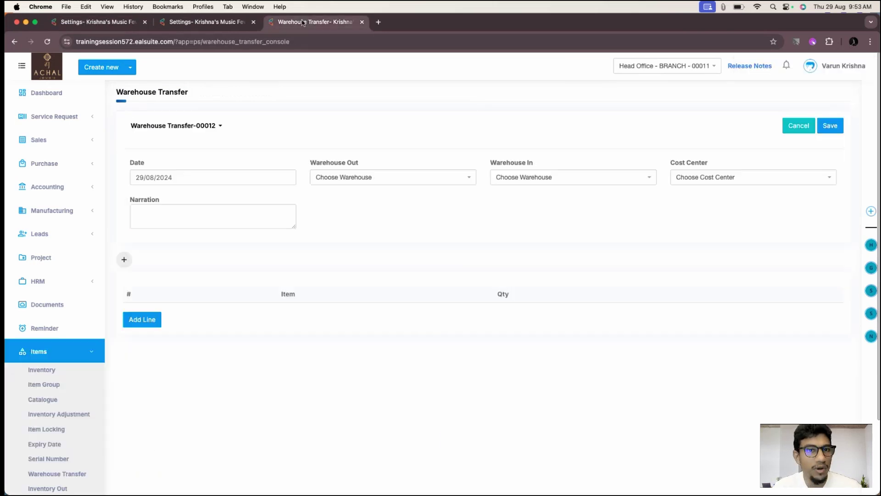
left_click(47, 42)
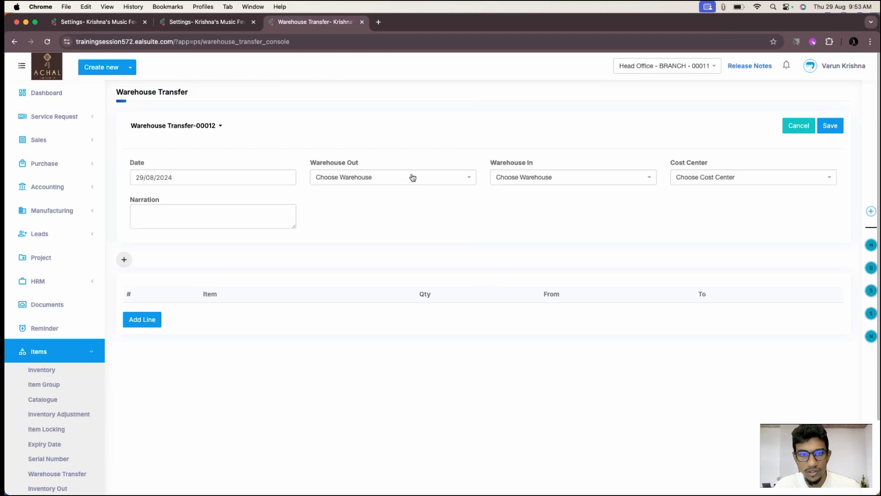
Set row 1 to Digital Drum Pad moving from Default Warehouse to Warehouse Unit 1.
left_click(138, 323)
left_click(196, 316)
type("H")
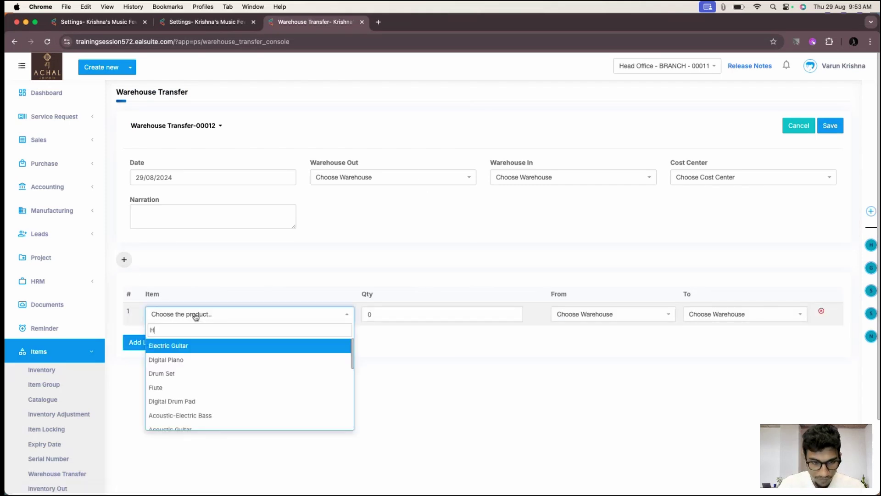
type("Q")
key("BackSpace")
left_click(193, 375)
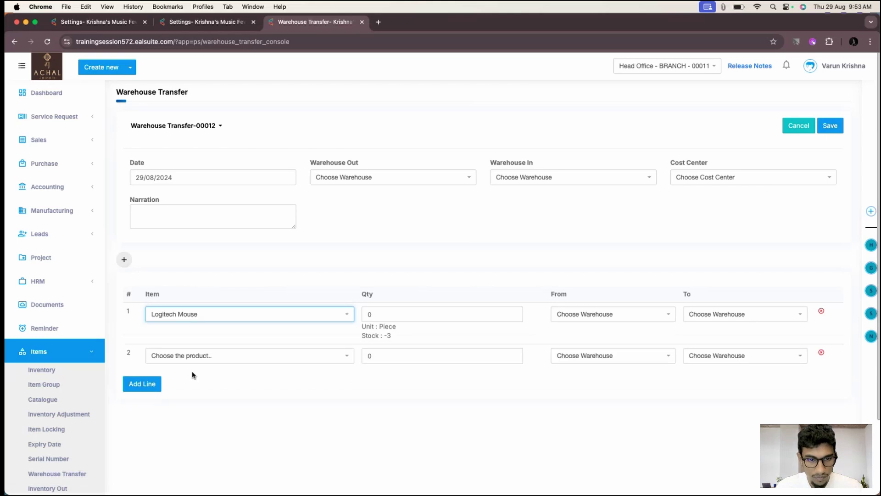
left_click(347, 315)
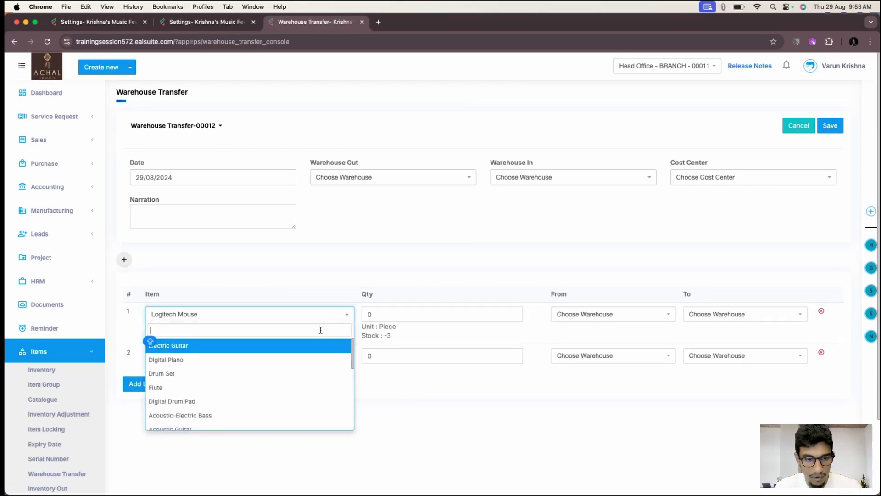
left_click(275, 401)
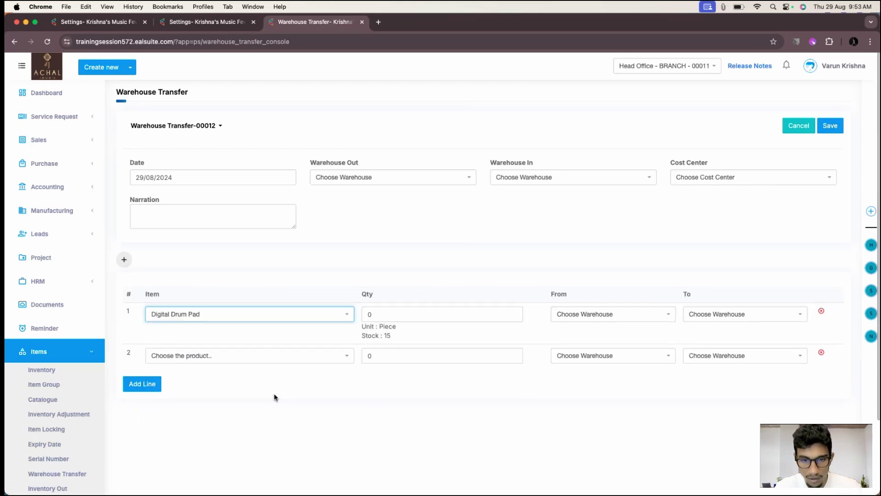
left_click(652, 314)
left_click(591, 361)
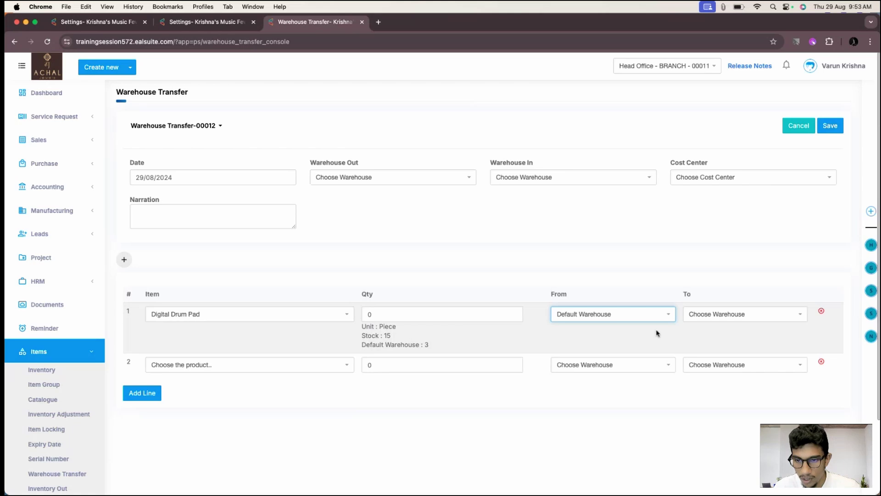
left_click(714, 318)
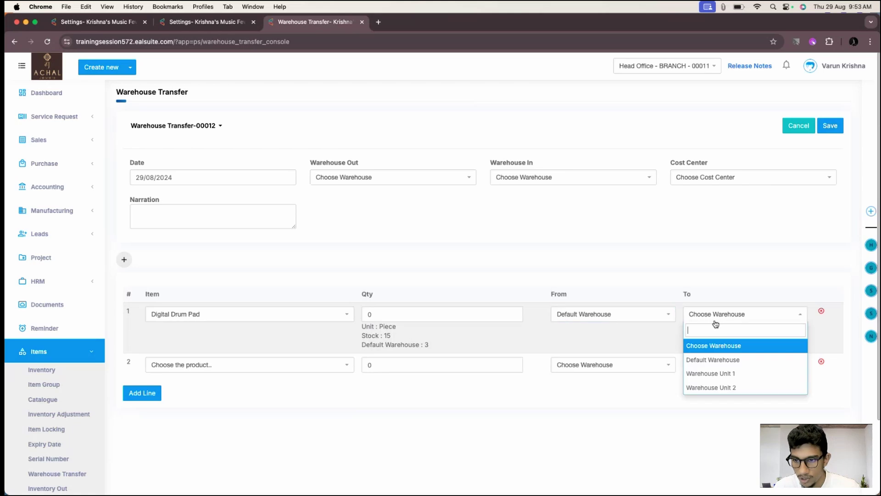
left_click(706, 378)
Route row 2 from Warehouse Unit 1 to Warehouse Unit 2, first picking Digital Drum Pad.
left_click(624, 365)
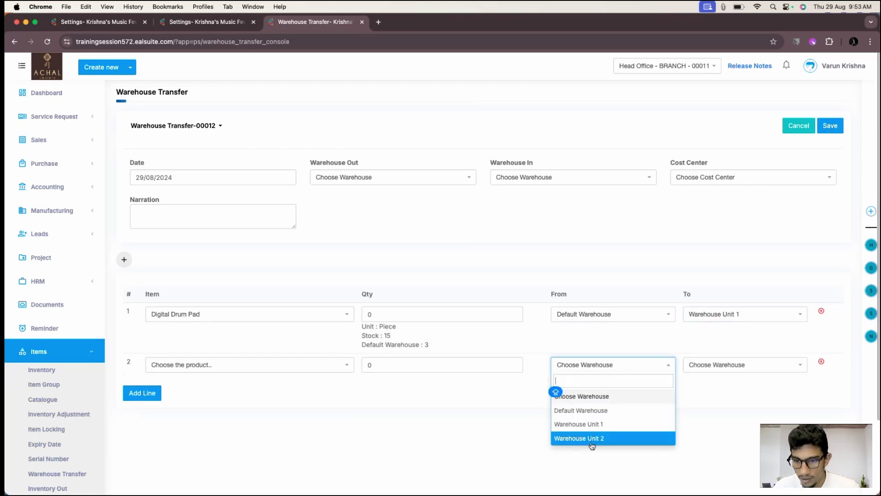
left_click(579, 423)
left_click(712, 366)
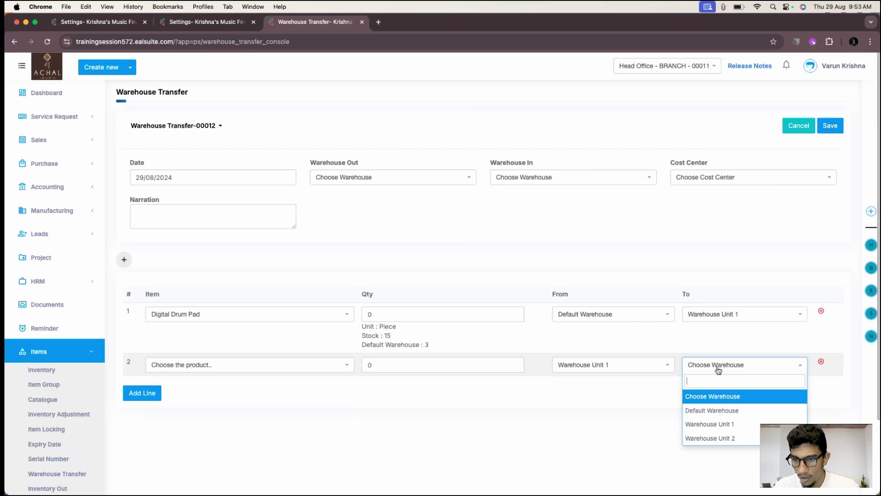
left_click(719, 440)
left_click(281, 367)
scroll(262, 436, "down", 3)
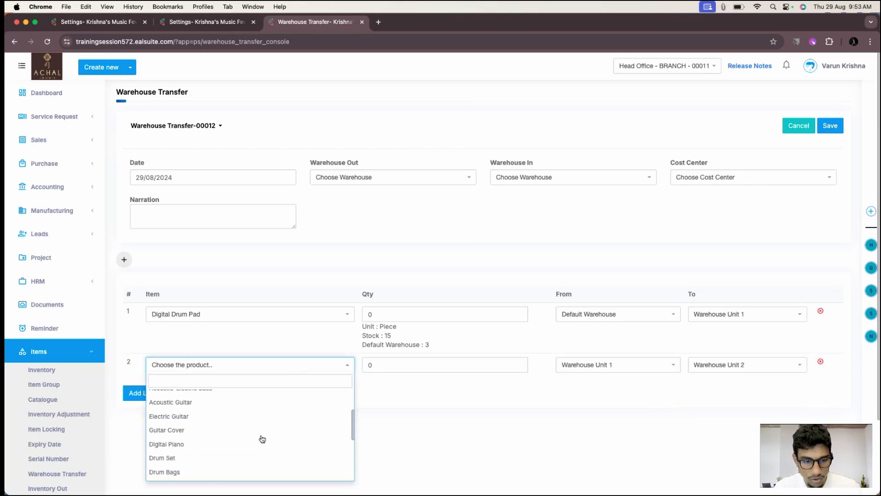
left_click(421, 360)
left_click(281, 366)
type("DIG")
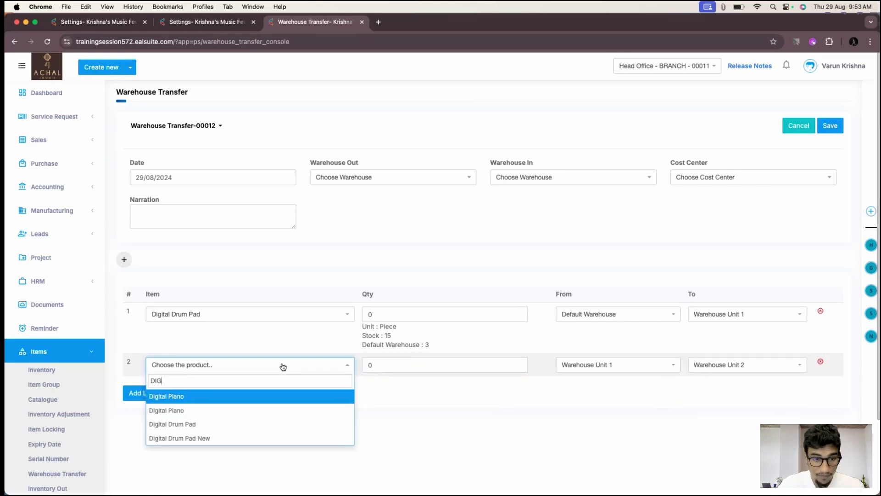
key("Caps_Lock")
left_click(222, 424)
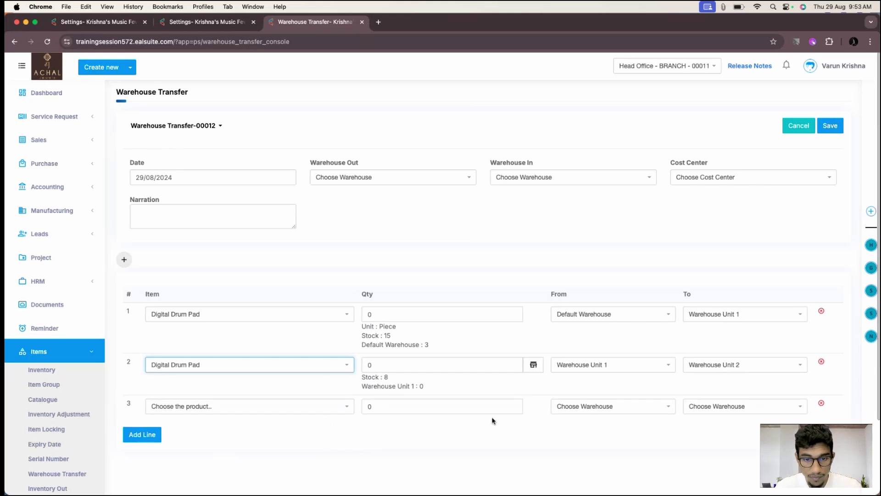
Change row 2's item to Classmate Ballet Notebook with source Warehouse Unit 1.
left_click(600, 364)
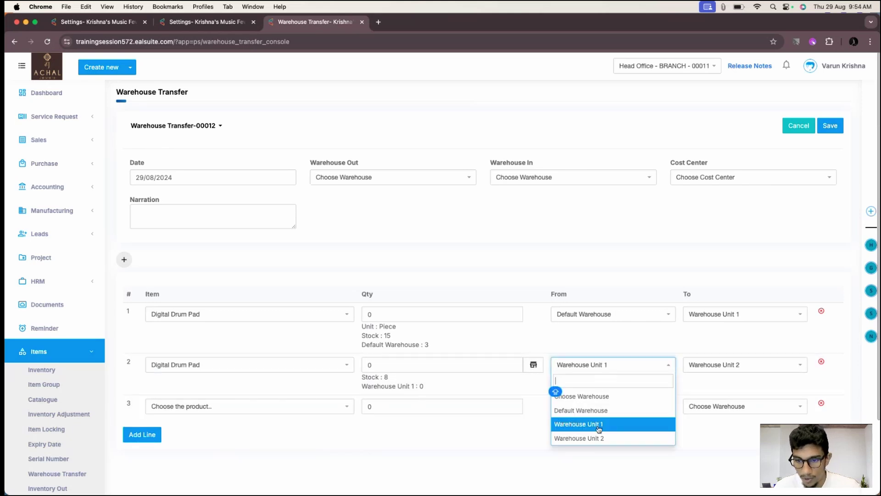
left_click(598, 436)
left_click(601, 365)
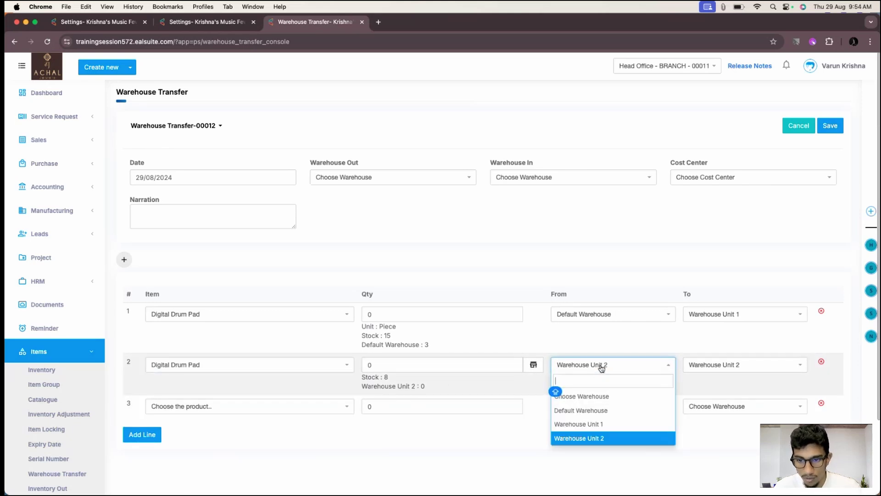
left_click(399, 380)
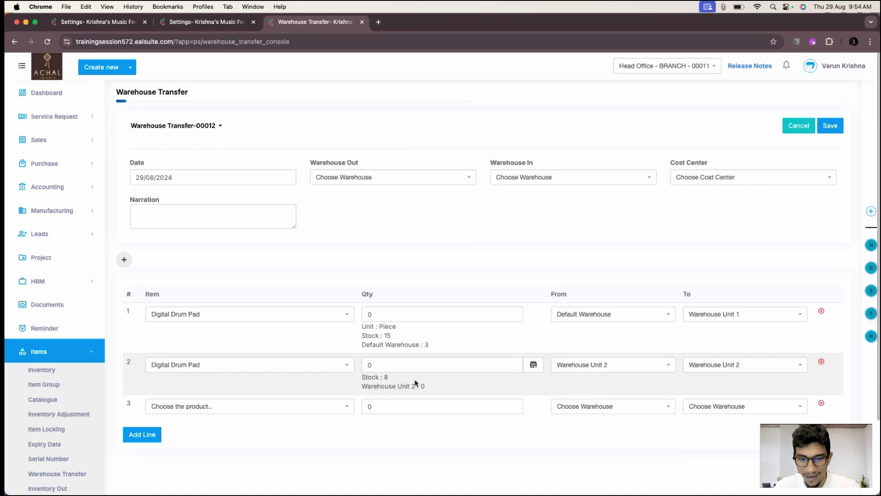
left_click(147, 359)
scroll(156, 404, "down", 5)
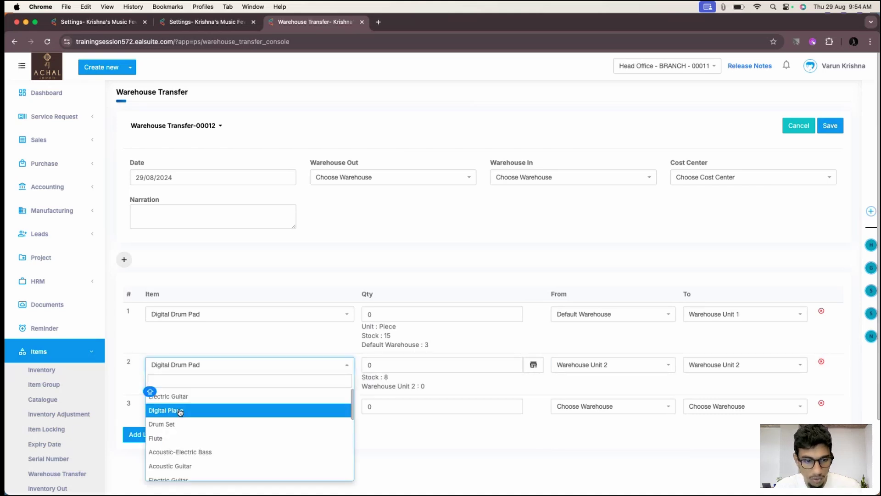
left_click(180, 446)
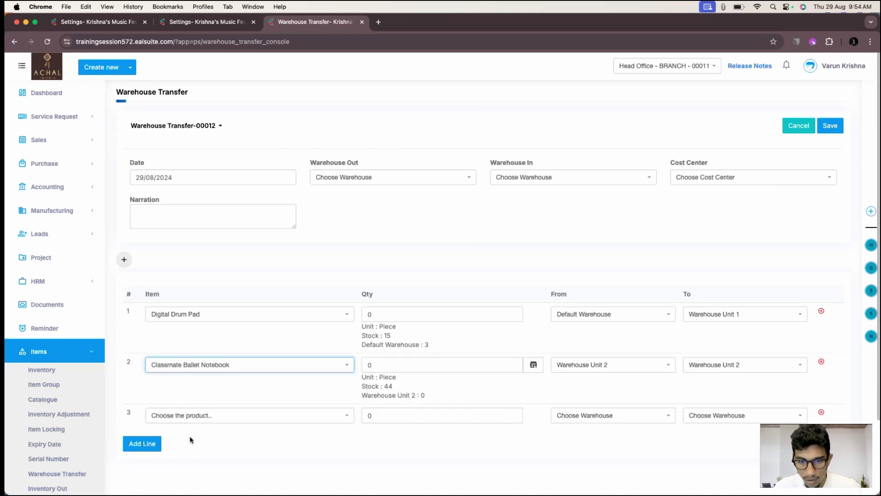
left_click(579, 365)
left_click(579, 424)
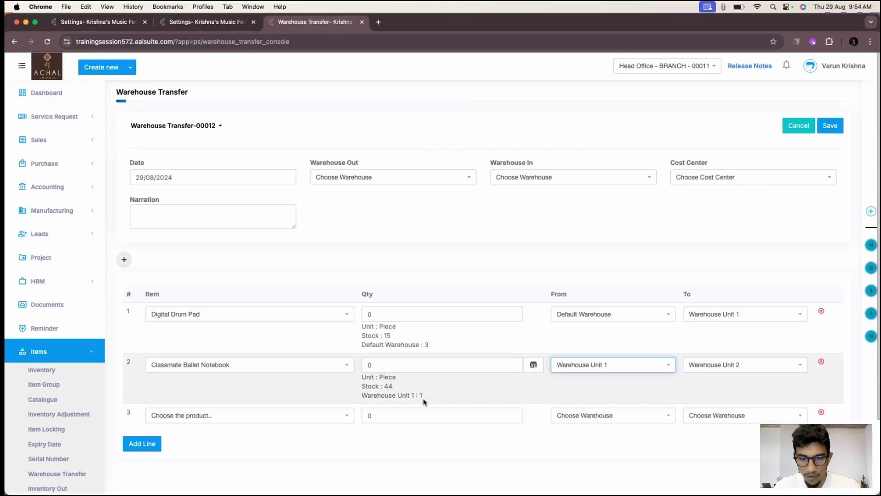
Enter quantity 1 for the notebook and drum pad lines and save transfer 00012.
left_click(416, 361)
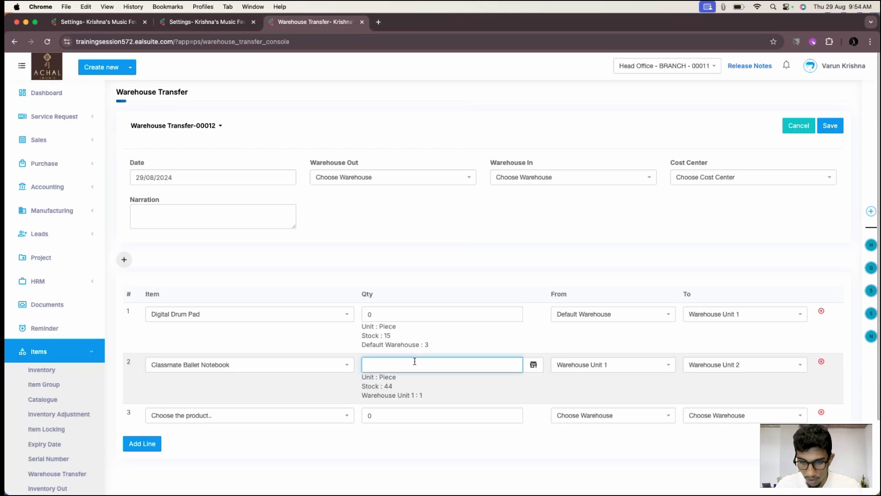
left_click(467, 465)
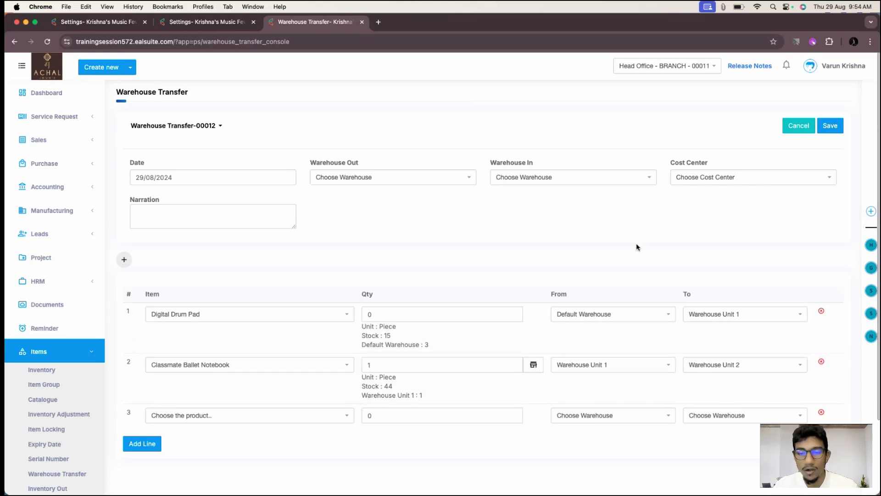
left_click(831, 125)
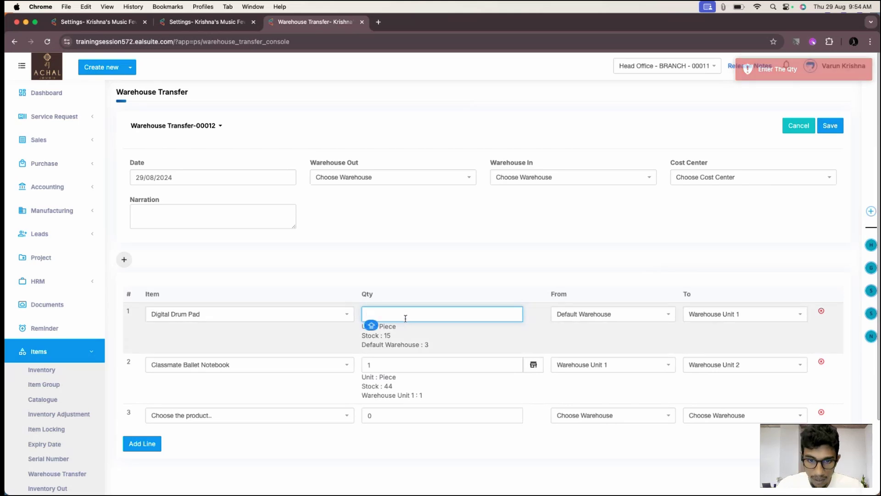
key("BackSpace")
type("1")
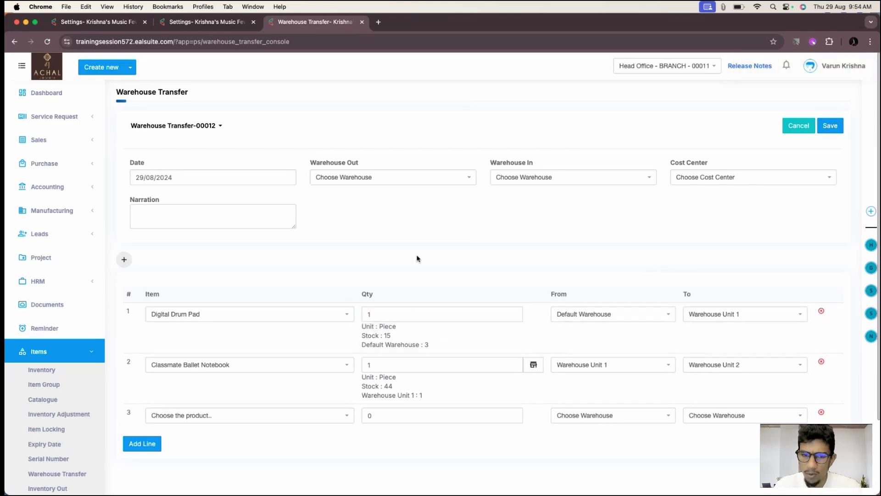
left_click(833, 131)
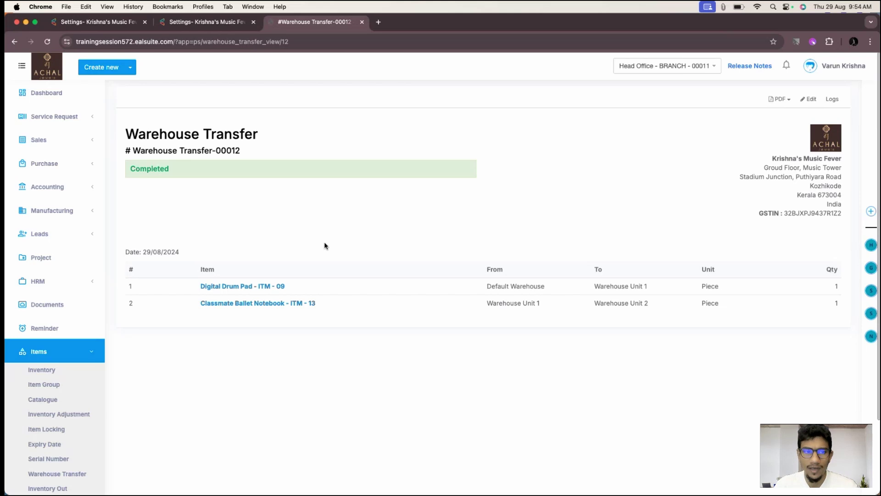
Try saving Warehouse Transfer Mode as Single in the Inventory Preferences.
left_click(204, 21)
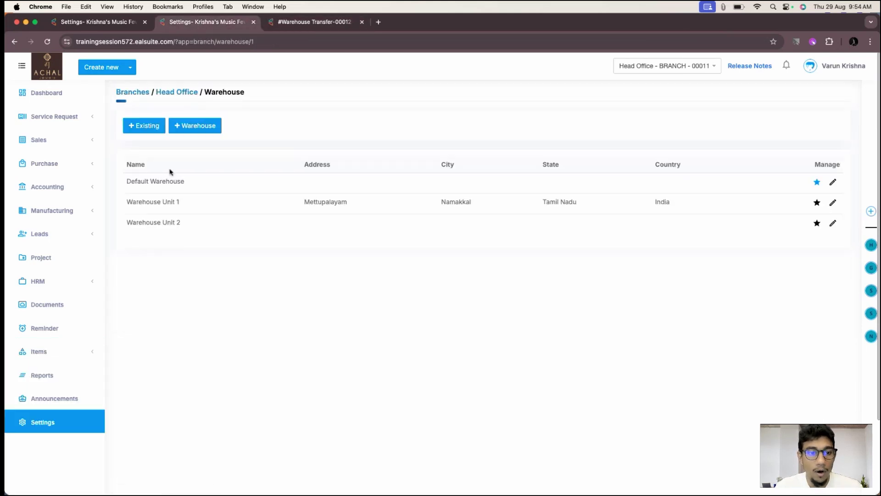
left_click(121, 22)
left_click(197, 417)
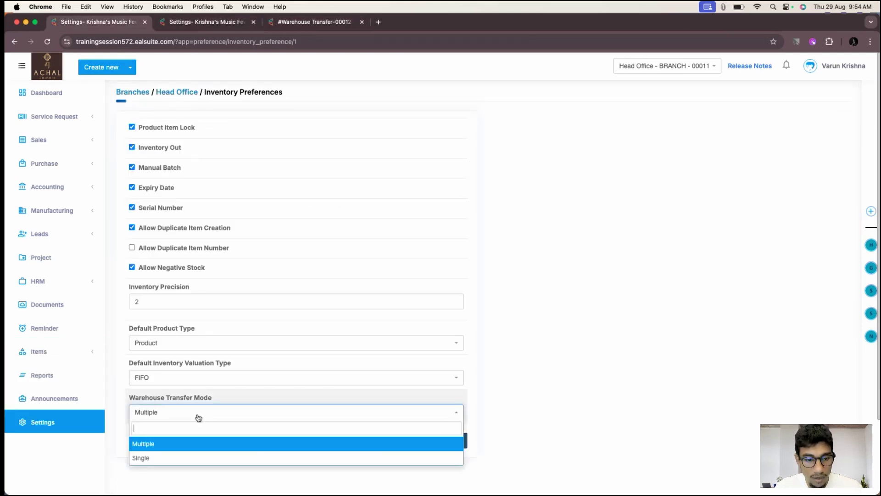
left_click(197, 458)
left_click(462, 443)
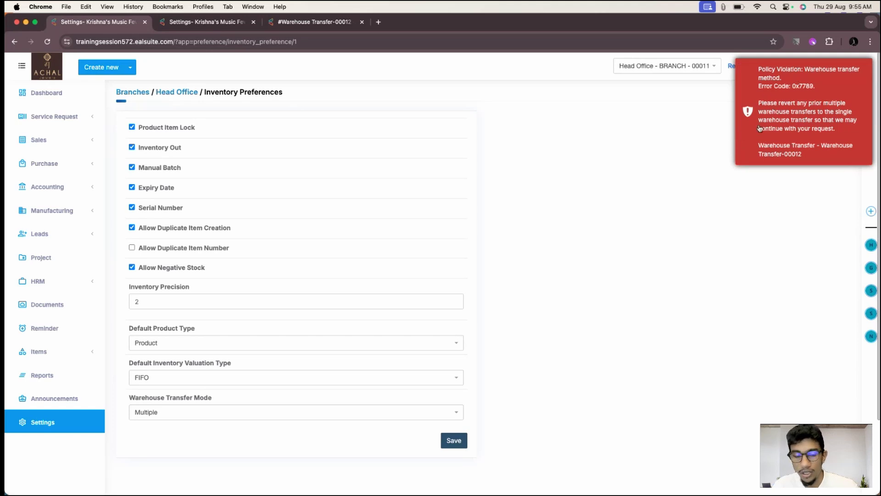
Delete Warehouse Transfer-00012 from the warehouse transfer list.
left_click(60, 352)
left_click(57, 473)
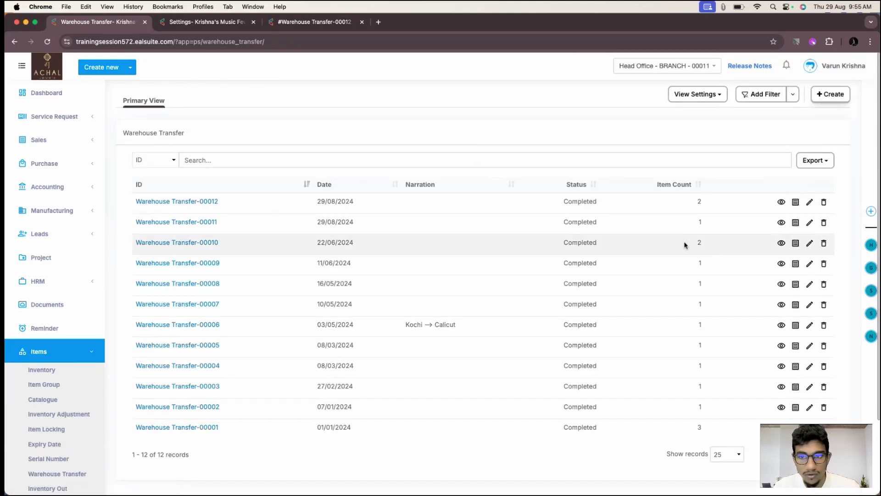
left_click(824, 202)
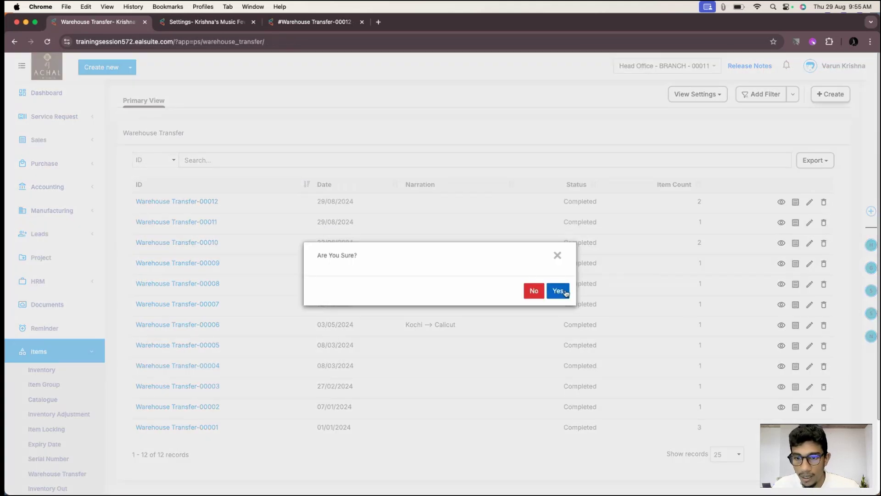
left_click(558, 291)
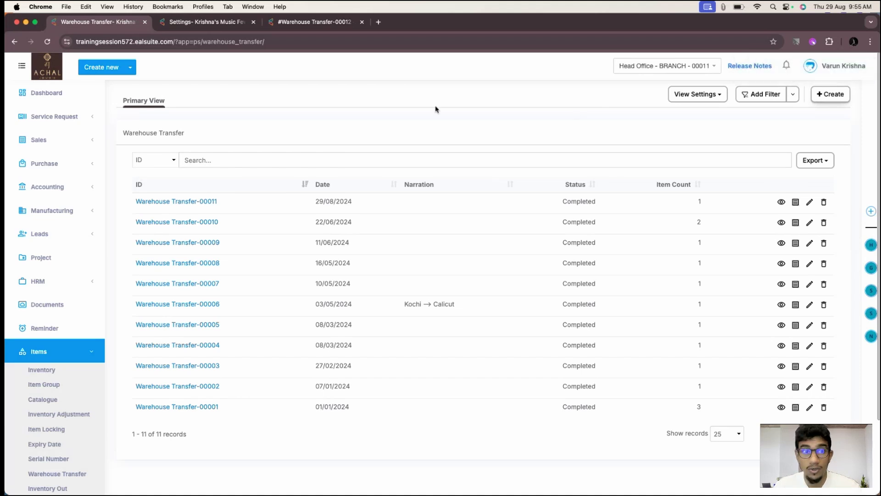
scroll(68, 372, "down", 5)
Open the Head Office branch settings from the Branches list.
left_click(63, 471)
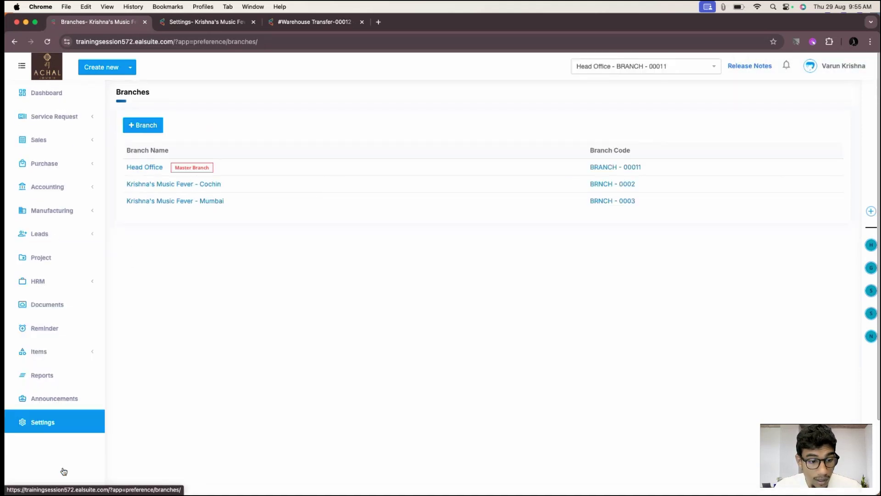
left_click(215, 23)
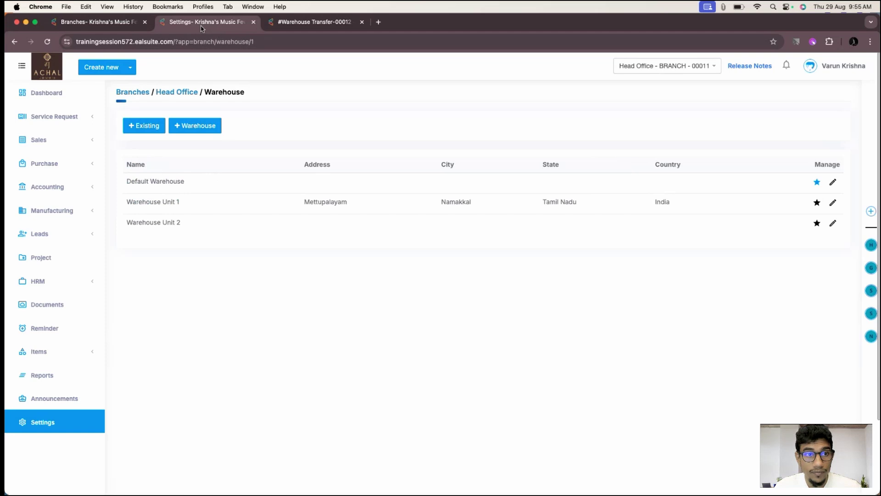
left_click(96, 22)
left_click(148, 168)
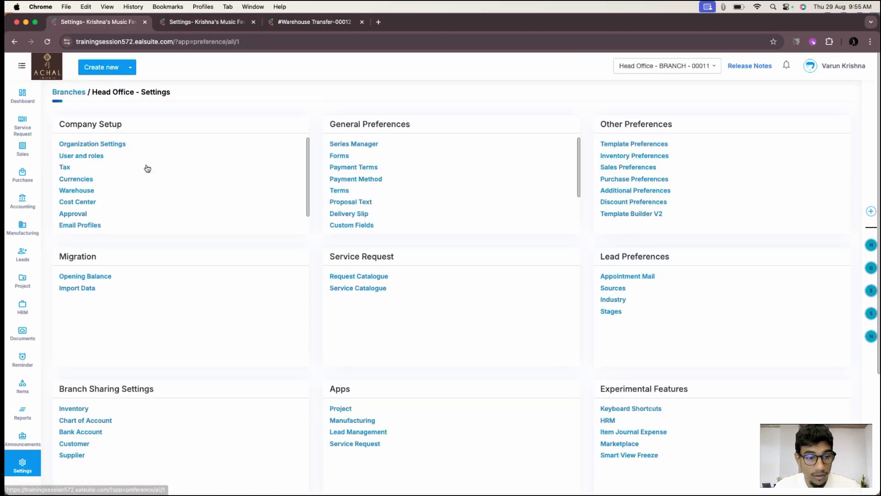
scroll(95, 320, "down", 1)
scroll(95, 320, "up", 1)
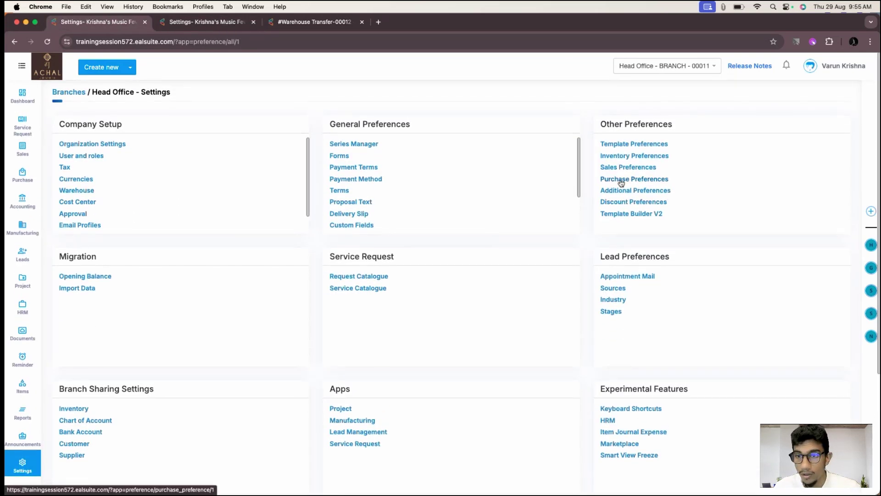
In Inventory Preferences, set Warehouse Transfer Mode to Single and save.
left_click(627, 157)
scroll(153, 387, "down", 1)
left_click(153, 381)
left_click(154, 421)
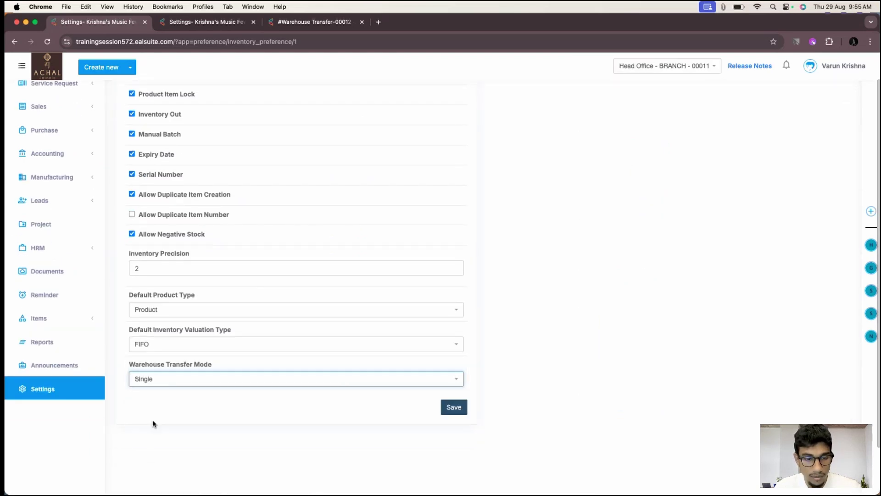
left_click(464, 412)
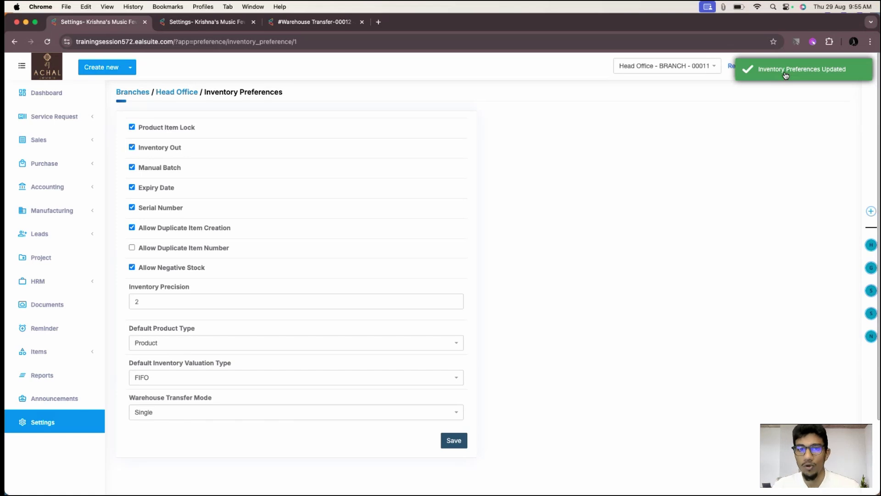
Return to the Dashboard, close the browser, and advance to the Questions and Answers slide.
left_click(46, 93)
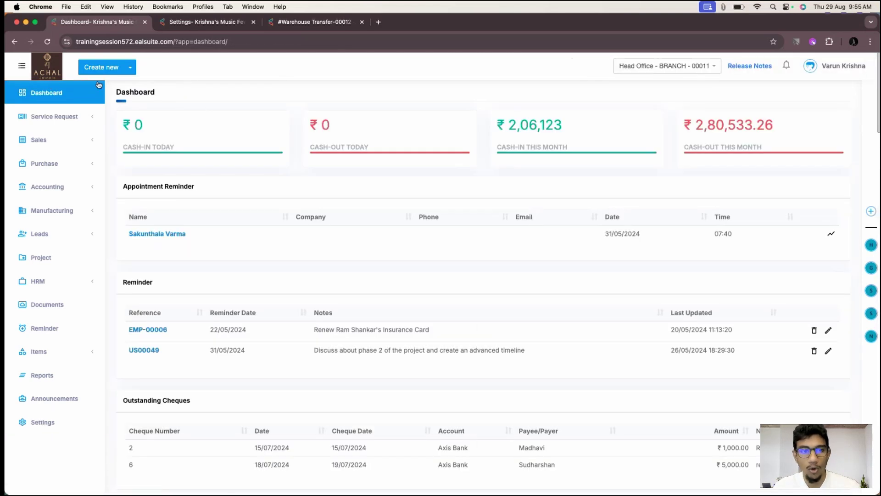
left_click(16, 23)
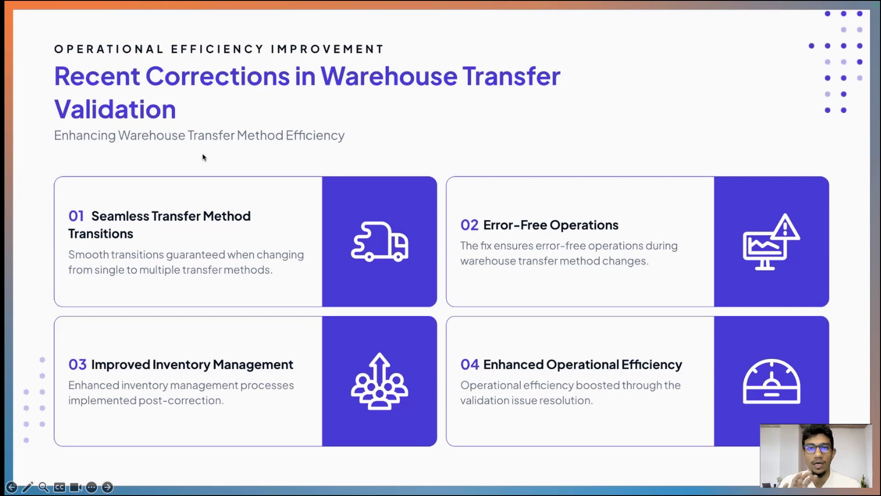
left_click(108, 486)
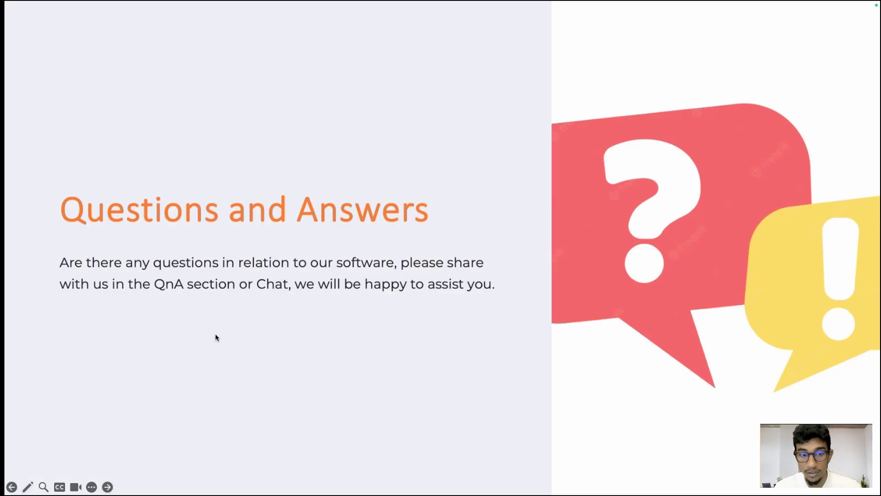